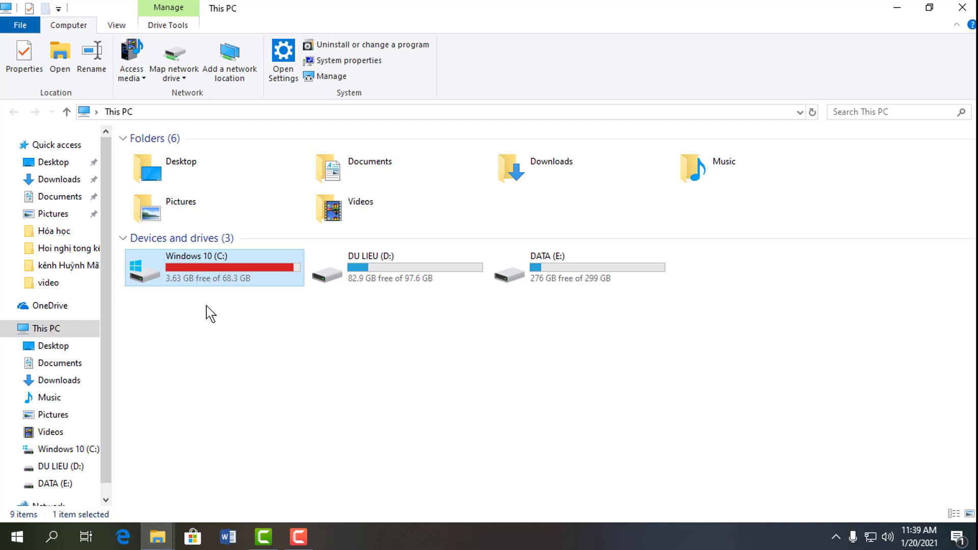
Open the properties of the Windows 10 (C:) drive and reposition the dialog.
{"action": "mouse_move", "coordinate": [225, 277]}
{"action": "left_click", "coordinate": [504, 344]}
{"action": "mouse_move", "coordinate": [207, 276]}
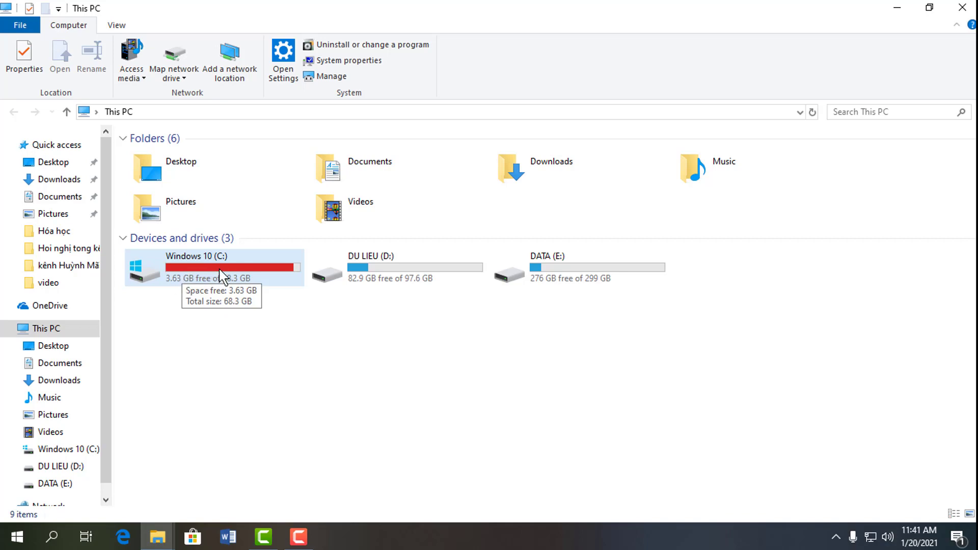
{"action": "right_click", "coordinate": [221, 270]}
{"action": "right_click", "coordinate": [189, 270]}
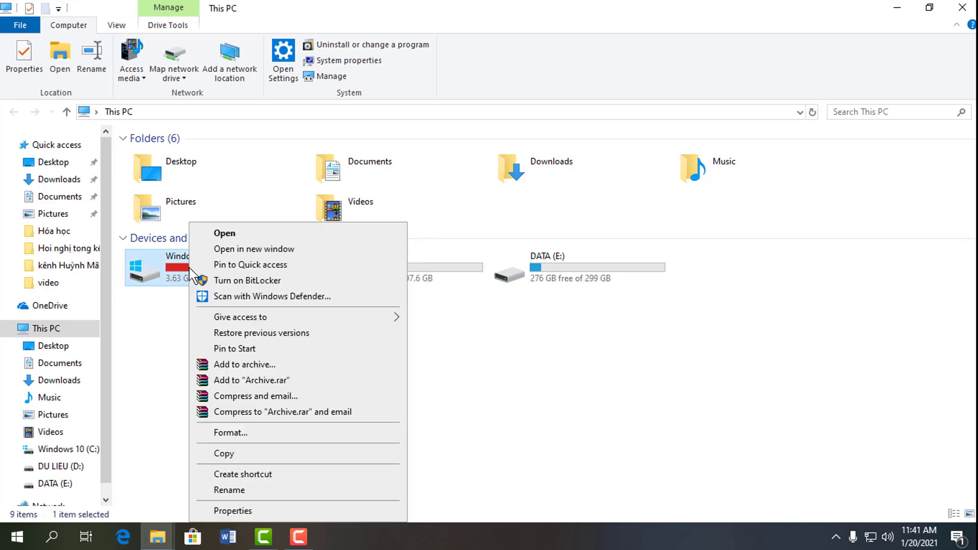
{"action": "left_click", "coordinate": [236, 511]}
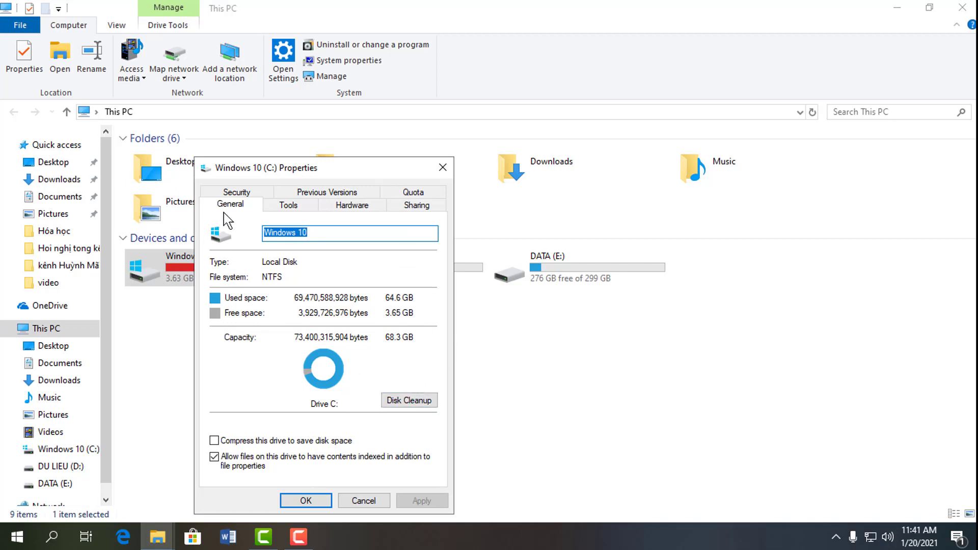
{"action": "left_click_drag", "start_coordinate": [272, 166], "coordinate": [406, 114]}
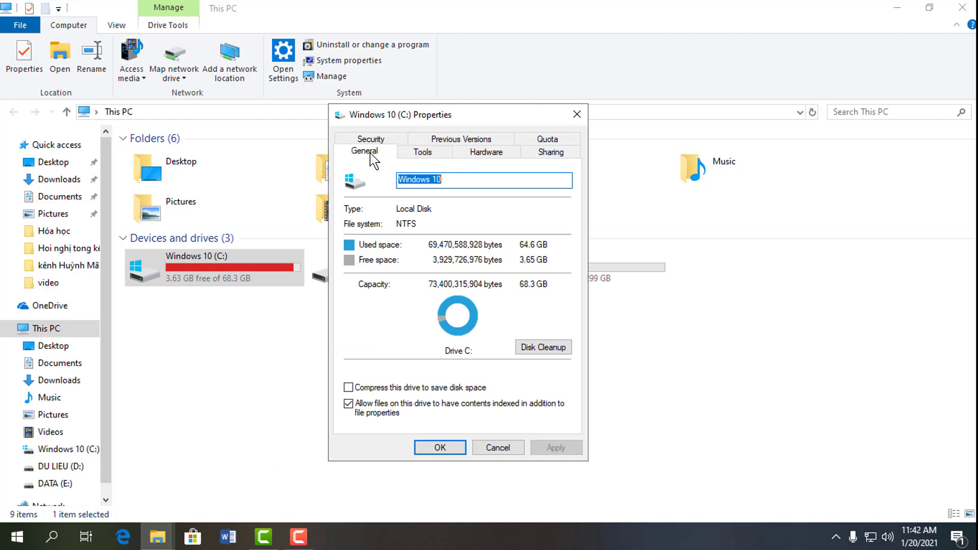
Start Disk Cleanup for the Windows 10 (C:) drive and close the drive's Properties dialog.
{"action": "left_click", "coordinate": [371, 137]}
{"action": "left_click", "coordinate": [431, 139]}
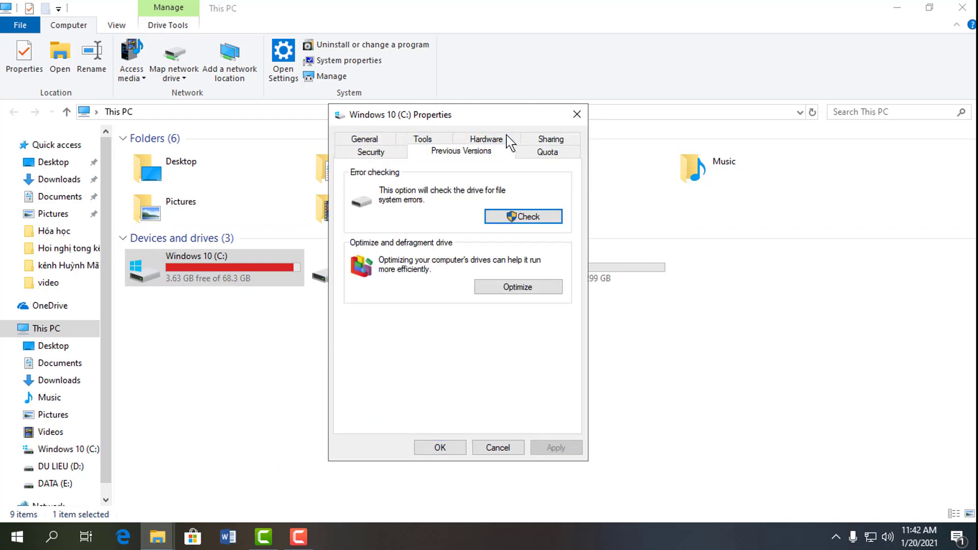
{"action": "left_click", "coordinate": [545, 140]}
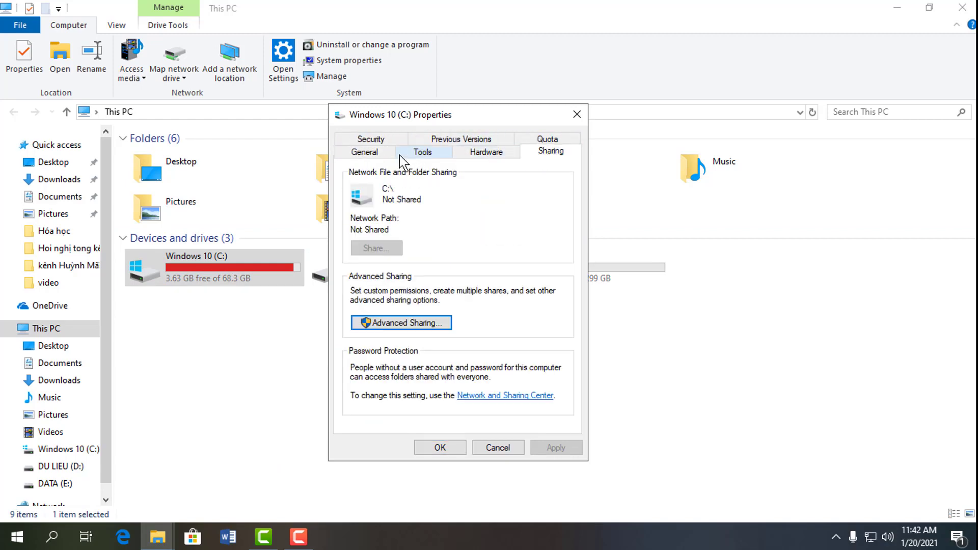
{"action": "left_click", "coordinate": [361, 154]}
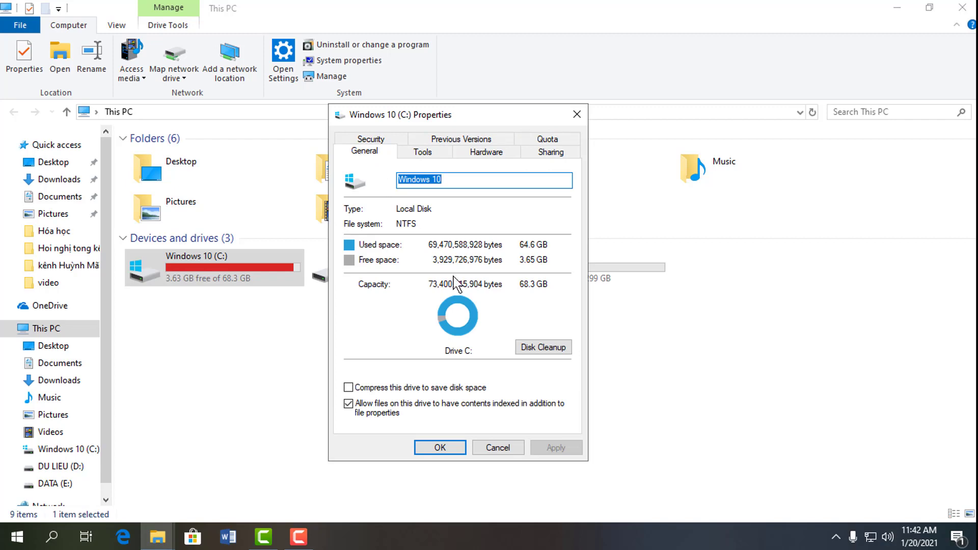
{"action": "left_click", "coordinate": [542, 349]}
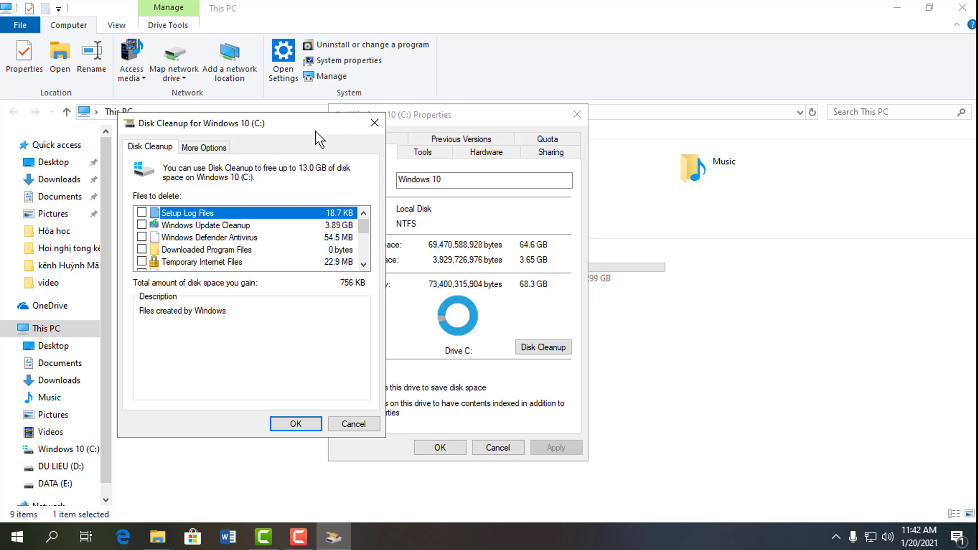
{"action": "left_click_drag", "start_coordinate": [318, 127], "coordinate": [448, 91]}
{"action": "left_click", "coordinate": [577, 114]}
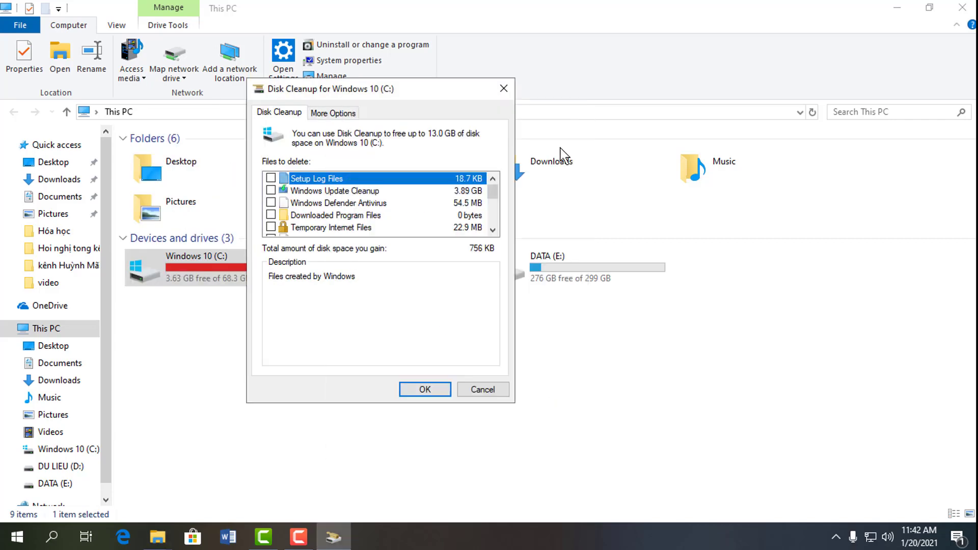
Review the deletable file categories, including Windows Defender Antivirus and Downloads, leaving both out of the cleanup.
{"action": "mouse_move", "coordinate": [493, 194]}
{"action": "left_mouse_down"}
{"action": "mouse_move", "coordinate": [497, 235]}
{"action": "mouse_move", "coordinate": [497, 194]}
{"action": "left_mouse_up"}
{"action": "left_click", "coordinate": [375, 205]}
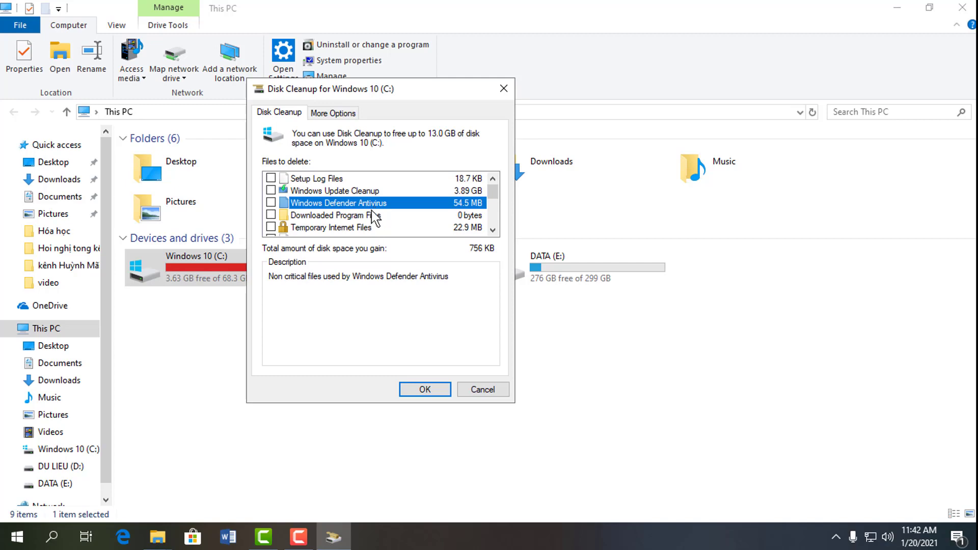
{"action": "scroll", "coordinate": [373, 208], "scroll_direction": "down", "scroll_amount": 1}
{"action": "scroll", "coordinate": [375, 207], "scroll_direction": "down", "scroll_amount": 1}
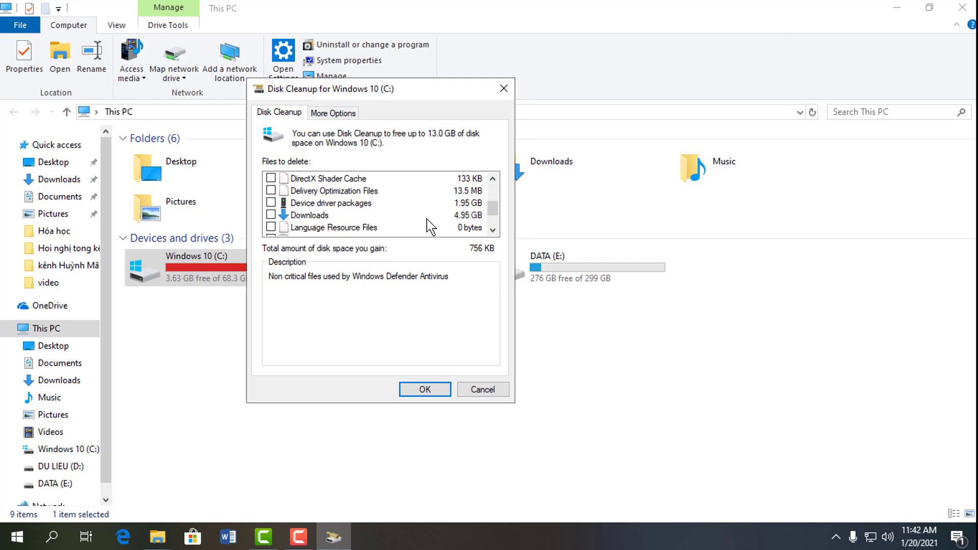
{"action": "left_click", "coordinate": [270, 215]}
{"action": "left_click", "coordinate": [272, 215]}
Include Recycle Bin and Windows Update Cleanup among the files to delete.
{"action": "mouse_move", "coordinate": [492, 210]}
{"action": "left_mouse_down"}
{"action": "mouse_move", "coordinate": [492, 189]}
{"action": "mouse_move", "coordinate": [492, 228]}
{"action": "left_mouse_up"}
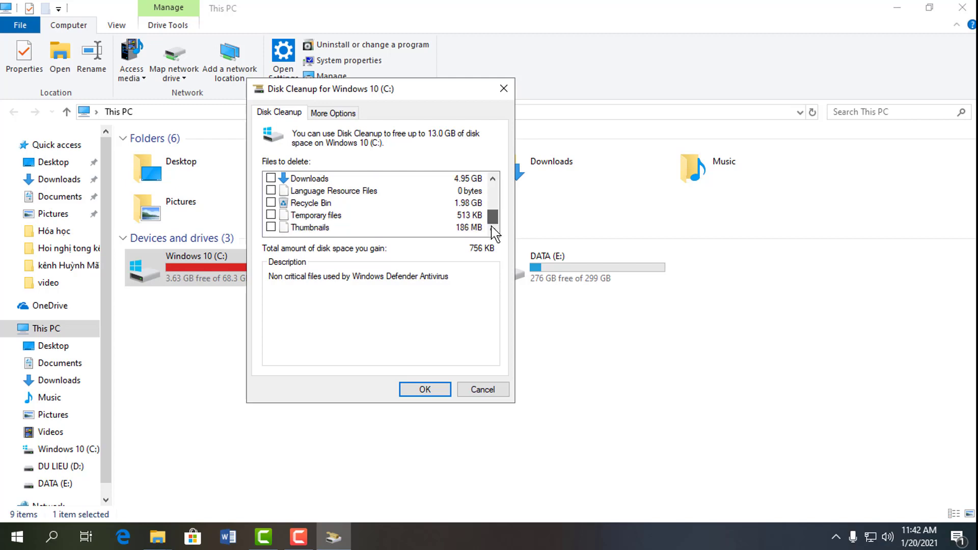
{"action": "left_click", "coordinate": [271, 203]}
{"action": "left_click_drag", "start_coordinate": [494, 218], "coordinate": [494, 201]}
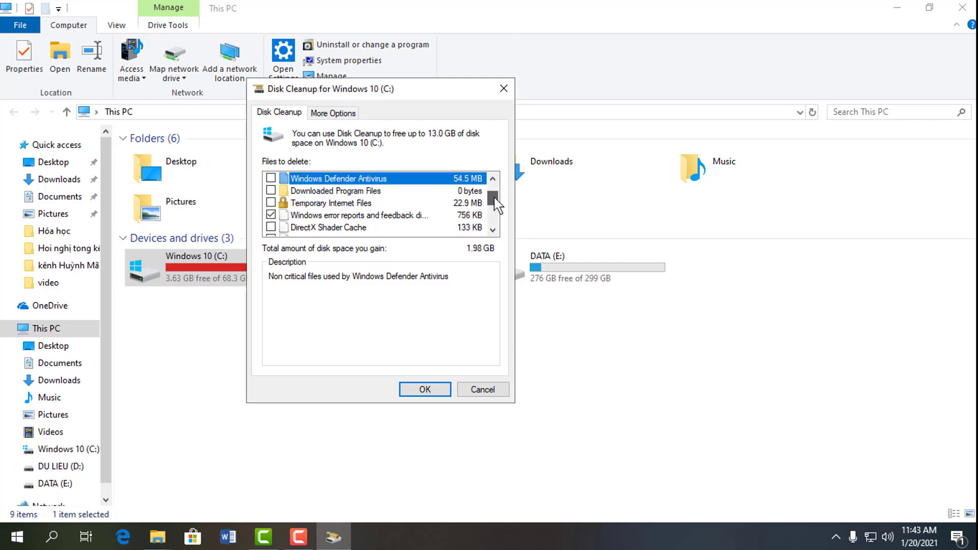
{"action": "left_click_drag", "start_coordinate": [494, 196], "coordinate": [495, 183]}
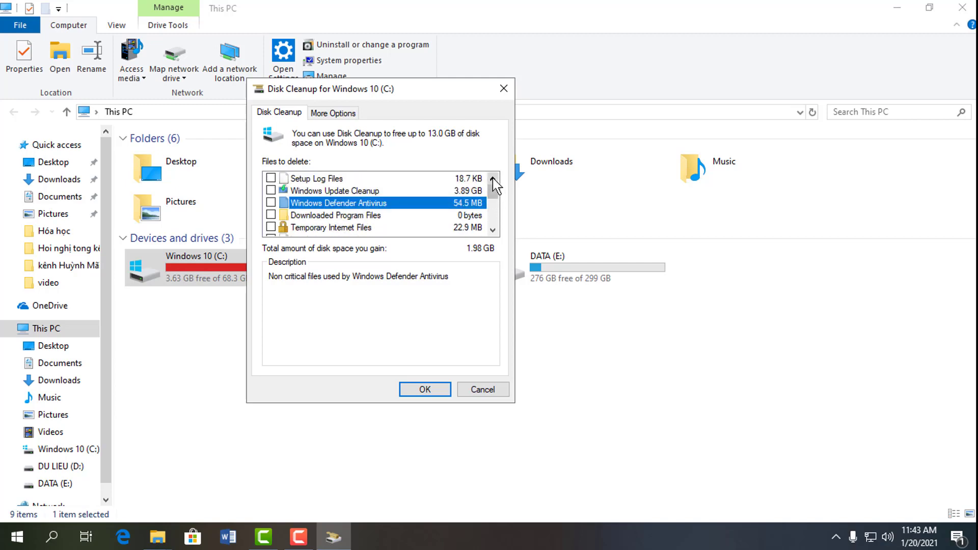
{"action": "left_click", "coordinate": [365, 194]}
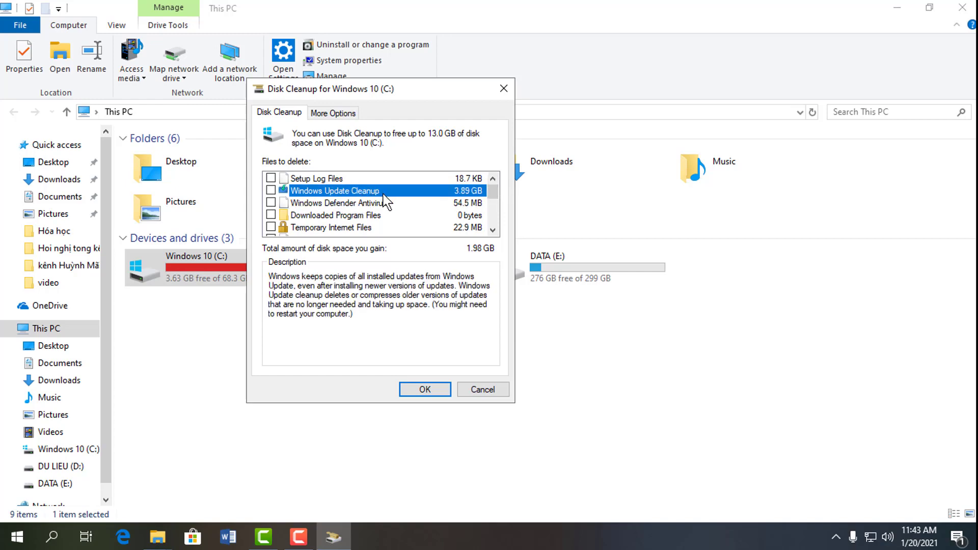
{"action": "left_click", "coordinate": [270, 190]}
Exclude the Windows error reports category from the files to delete.
{"action": "left_click_drag", "start_coordinate": [492, 193], "coordinate": [493, 198]}
{"action": "left_click", "coordinate": [271, 202]}
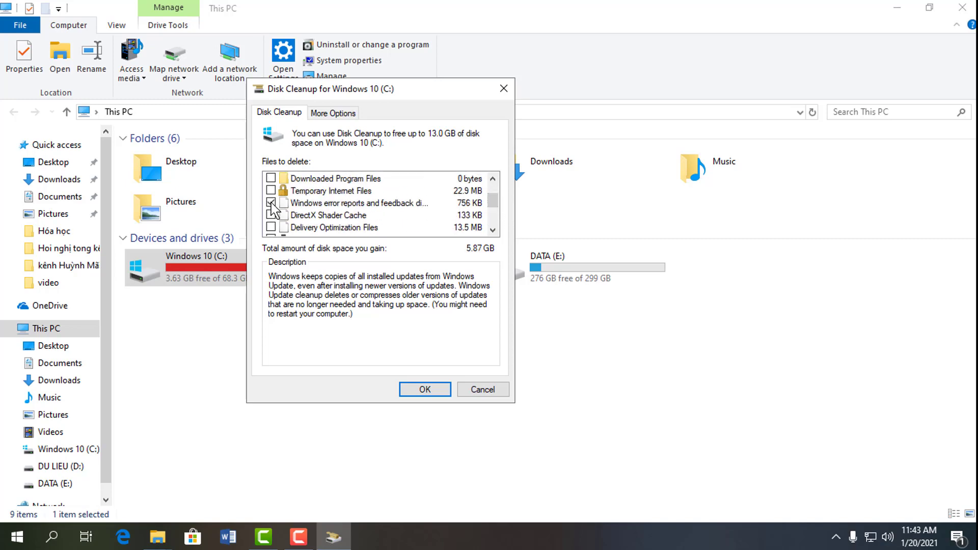
{"action": "left_click_drag", "start_coordinate": [395, 89], "coordinate": [556, 87]}
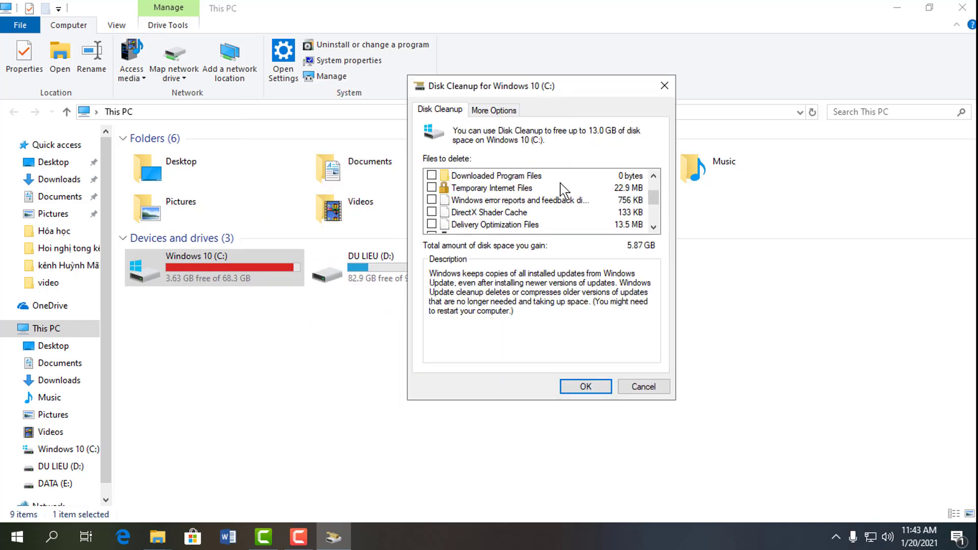
{"action": "left_click_drag", "start_coordinate": [652, 200], "coordinate": [651, 192]}
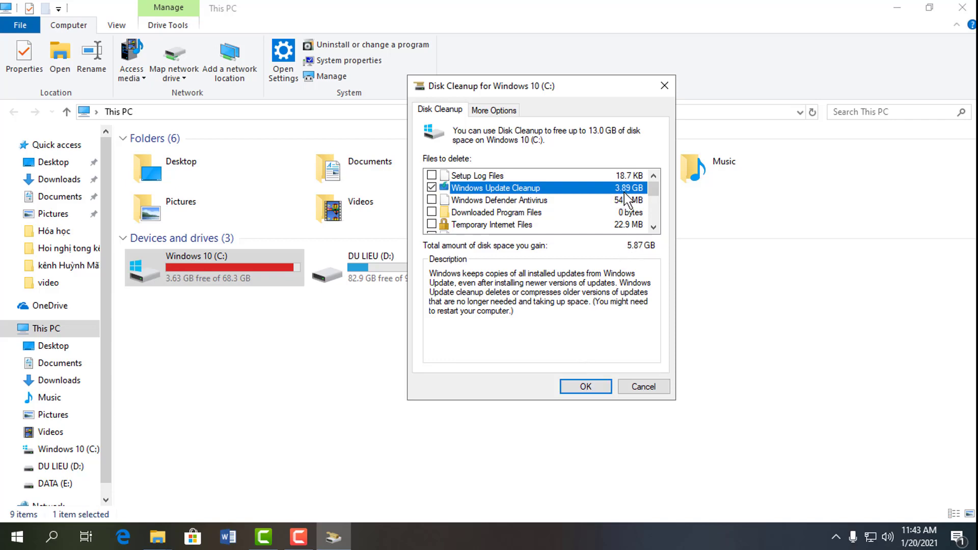
Run the cleanup, agreeing to permanently delete the selected files, and move the progress window aside.
{"action": "left_click", "coordinate": [579, 388]}
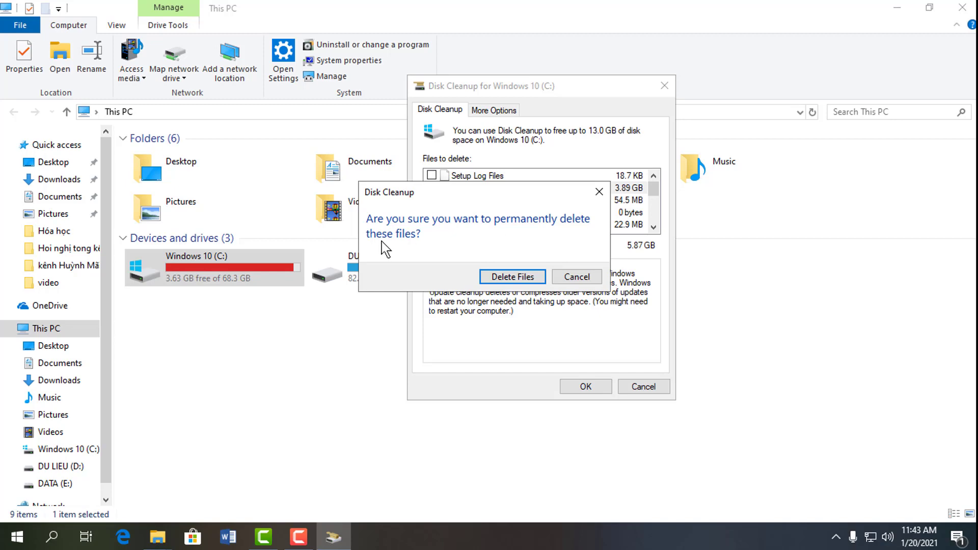
{"action": "left_click", "coordinate": [508, 279]}
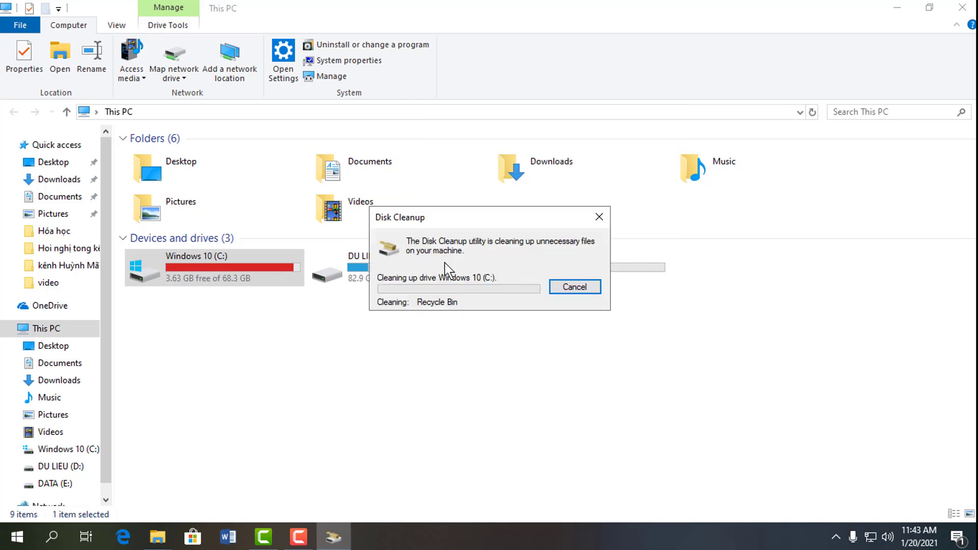
{"action": "left_click_drag", "start_coordinate": [457, 218], "coordinate": [520, 172]}
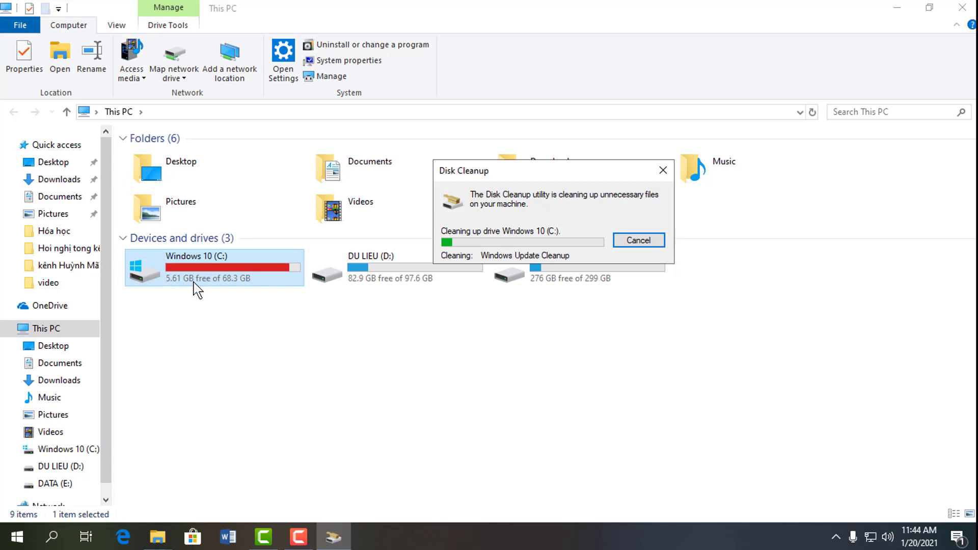
{"action": "left_click_drag", "start_coordinate": [529, 173], "coordinate": [542, 154]}
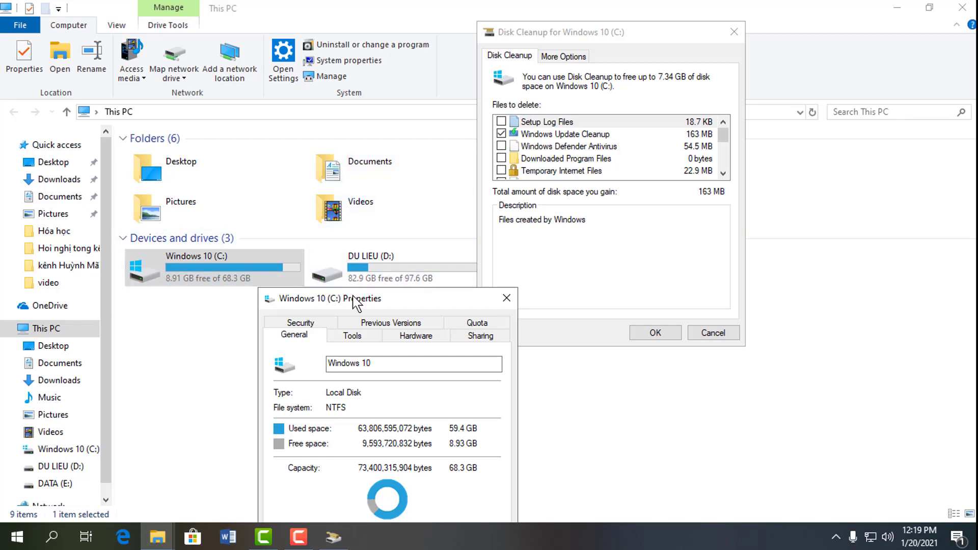
Change the cleanup selection to Thumbnails and Windows Defender Antivirus, excluding Recycle Bin and Windows Update Cleanup.
{"action": "left_click_drag", "start_coordinate": [416, 298], "coordinate": [510, 316]}
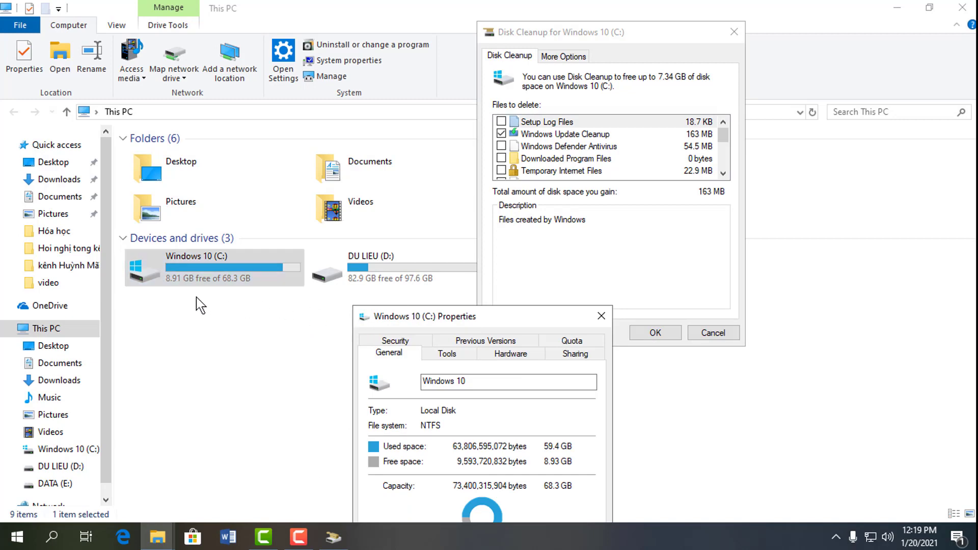
{"action": "left_click", "coordinate": [724, 137]}
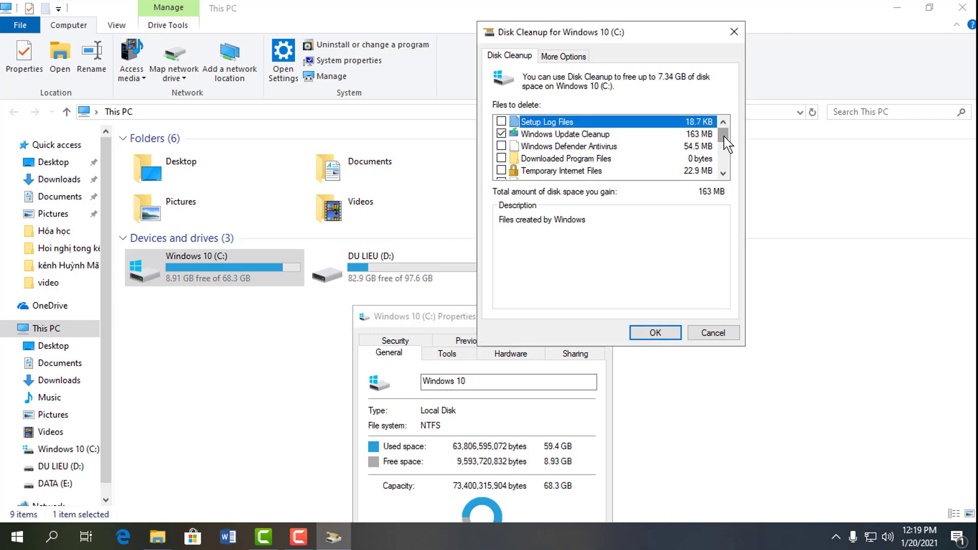
{"action": "left_click_drag", "start_coordinate": [727, 145], "coordinate": [731, 153]}
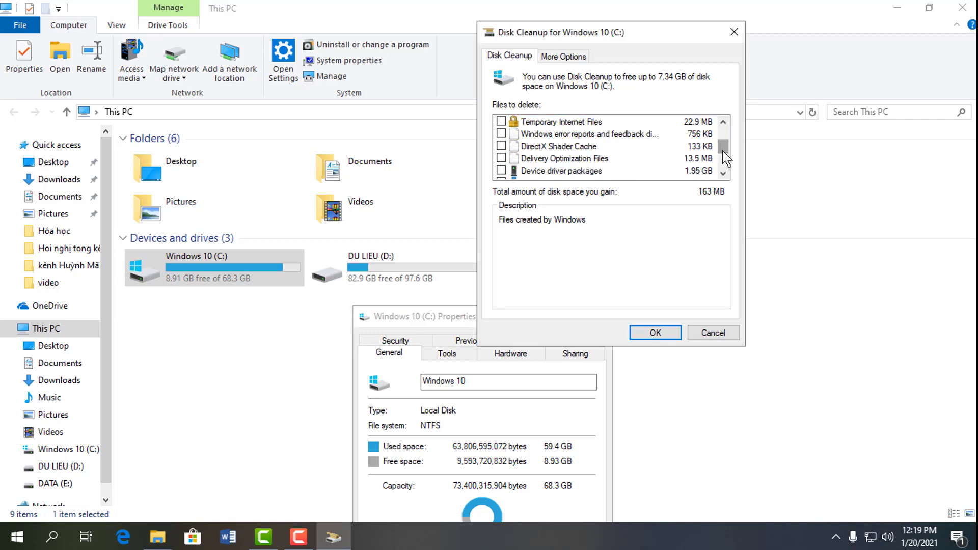
{"action": "left_click_drag", "start_coordinate": [725, 149], "coordinate": [723, 155]}
{"action": "left_click", "coordinate": [678, 161]}
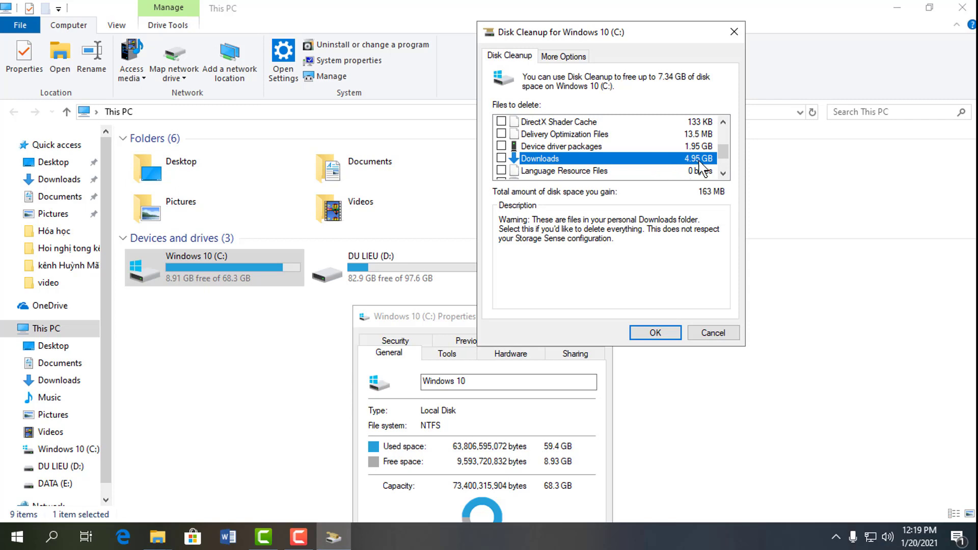
{"action": "left_click_drag", "start_coordinate": [728, 161], "coordinate": [731, 175]}
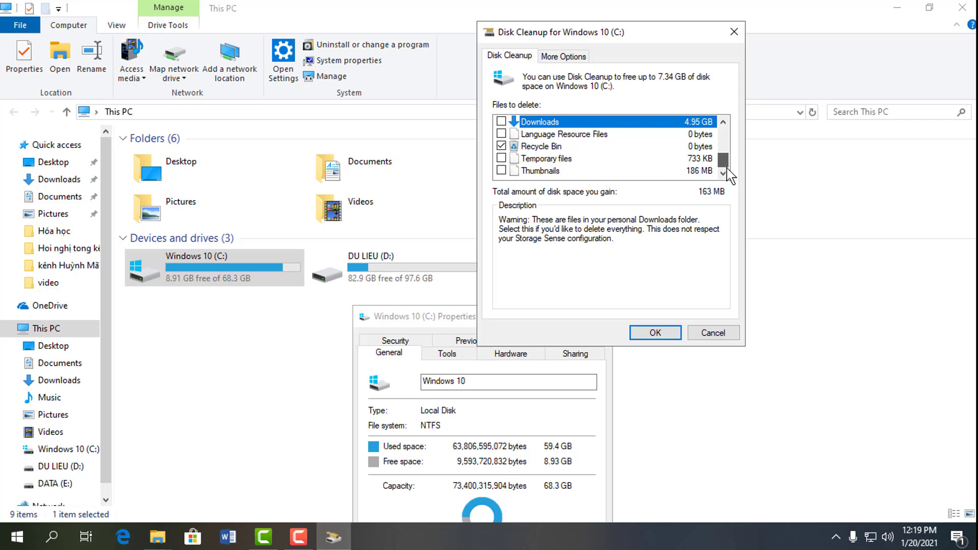
{"action": "left_click", "coordinate": [501, 170]}
{"action": "left_click", "coordinate": [501, 146]}
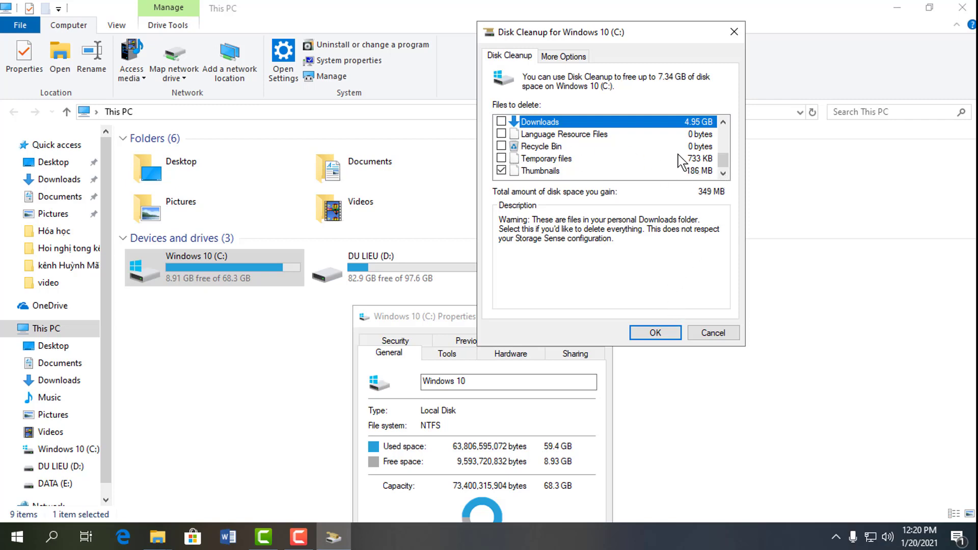
{"action": "left_click_drag", "start_coordinate": [724, 161], "coordinate": [724, 129]}
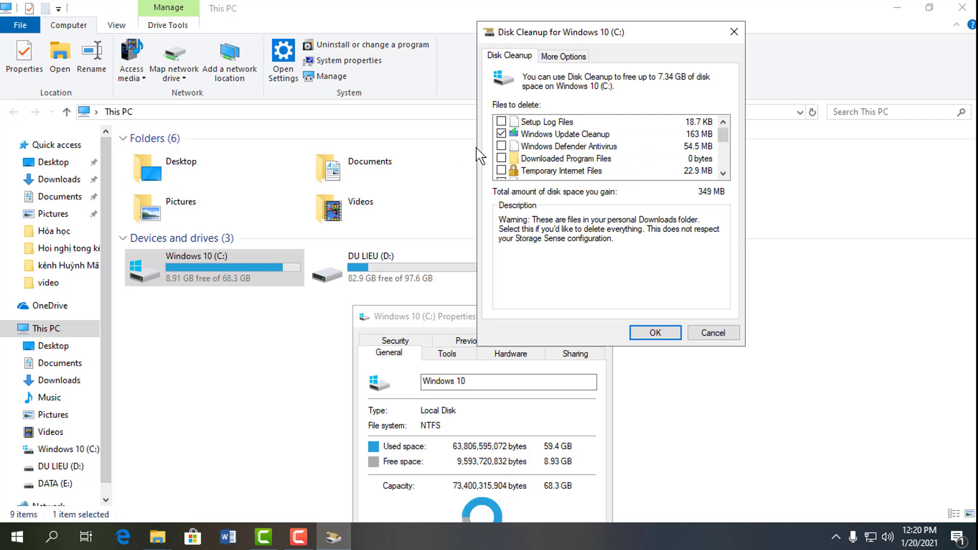
{"action": "left_click", "coordinate": [502, 147]}
Permanently delete the selected files and close the C: drive's Properties dialog.
{"action": "left_click", "coordinate": [656, 334]}
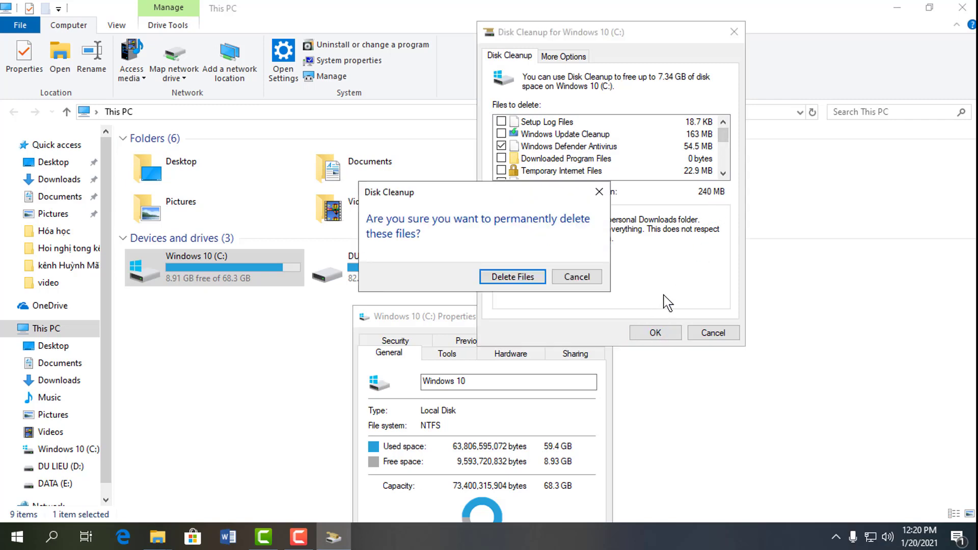
{"action": "left_click", "coordinate": [533, 281]}
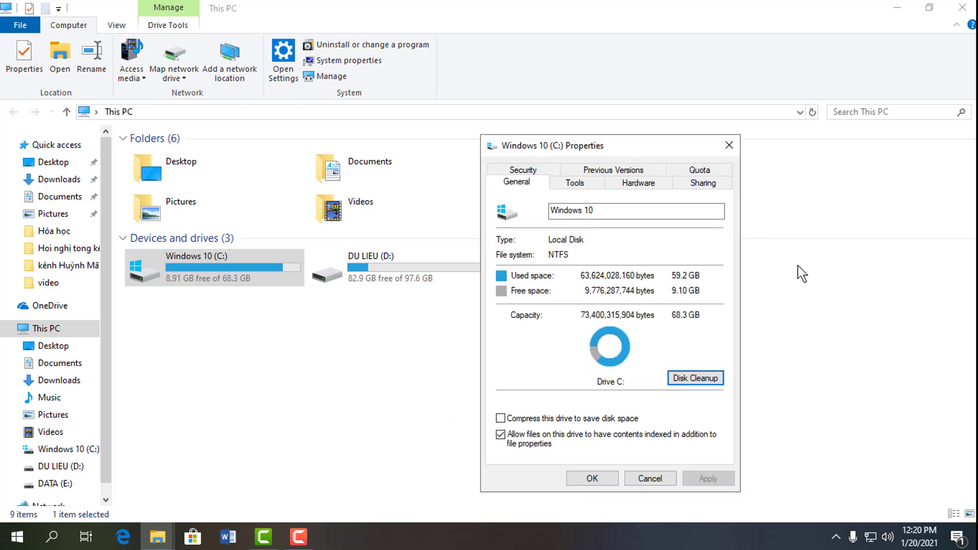
{"action": "left_click_drag", "start_coordinate": [650, 100], "coordinate": [651, 100]}
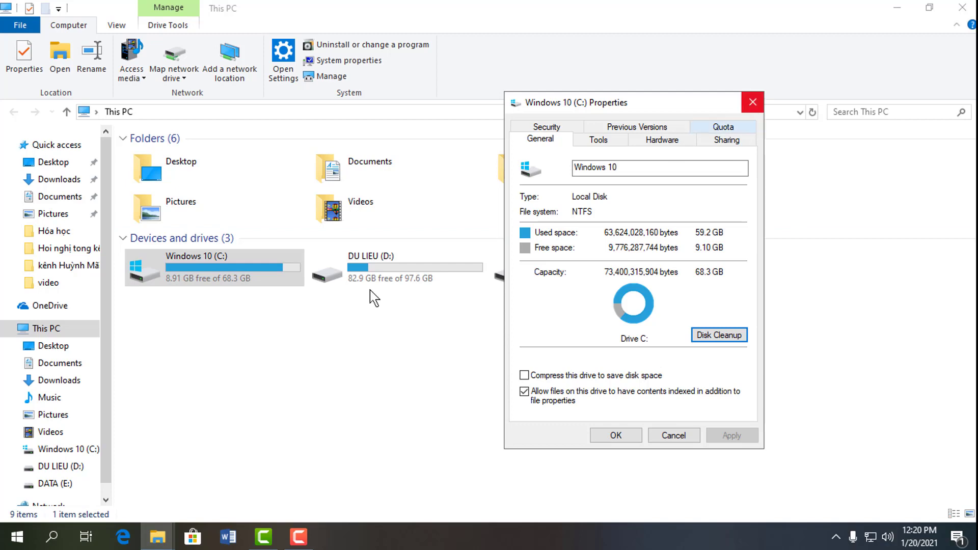
{"action": "left_click", "coordinate": [753, 102]}
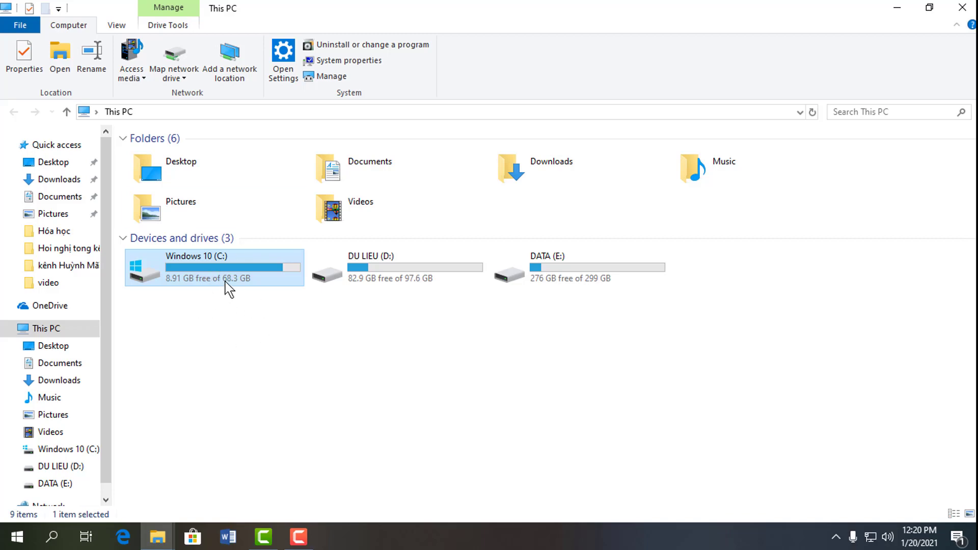
Reopen the properties of the Windows 10 (C:) drive and reposition the dialog nearer the middle of the screen.
{"action": "right_click", "coordinate": [241, 276]}
{"action": "left_click", "coordinate": [185, 278]}
{"action": "right_click", "coordinate": [184, 277]}
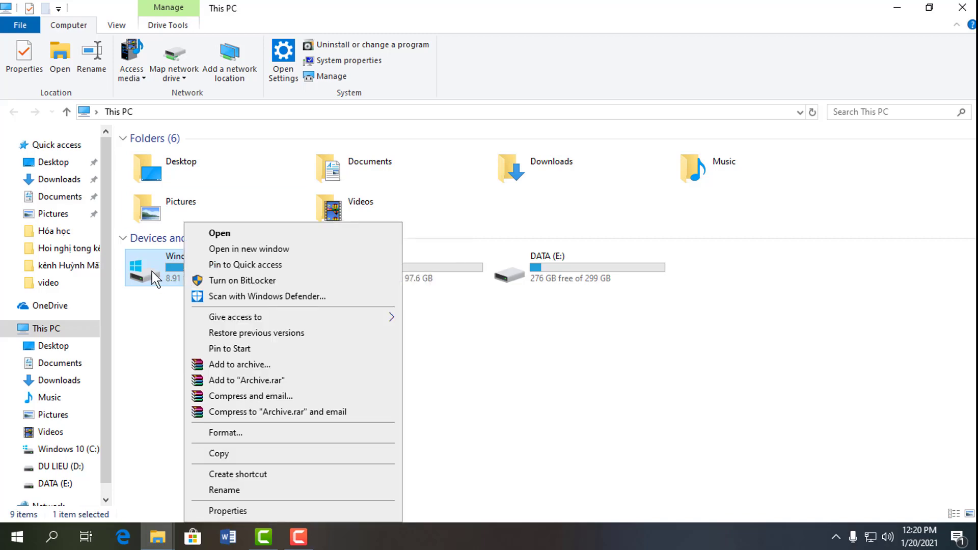
{"action": "left_click", "coordinate": [224, 511]}
{"action": "left_click_drag", "start_coordinate": [332, 168], "coordinate": [475, 118]}
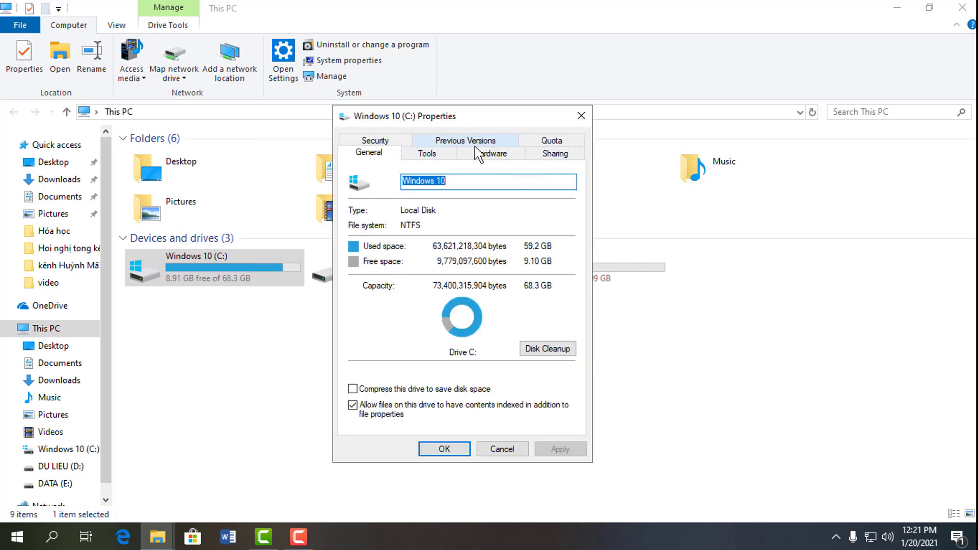
View the C: drive's status in Optimize Drives, close its dialogs, and minimize the This PC window.
{"action": "left_click", "coordinate": [428, 154]}
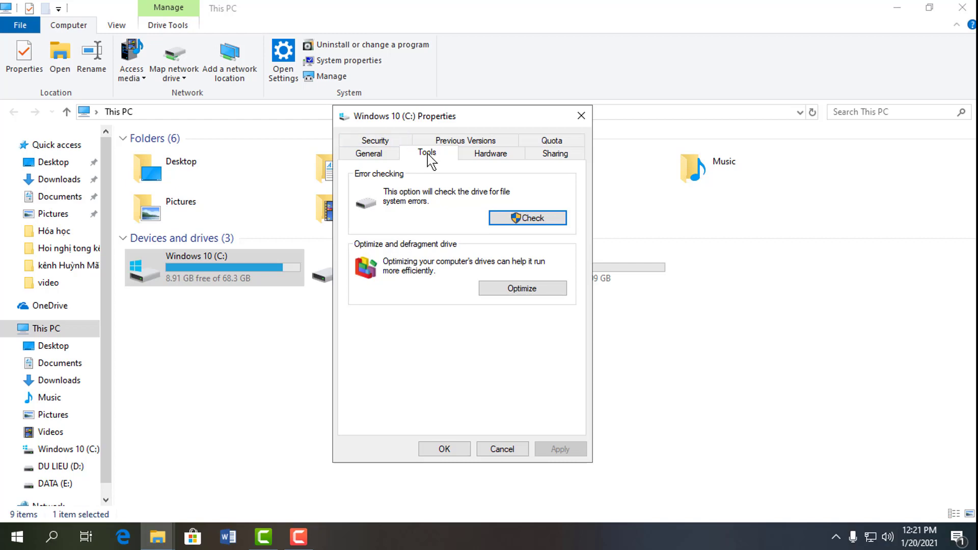
{"action": "left_click", "coordinate": [523, 289]}
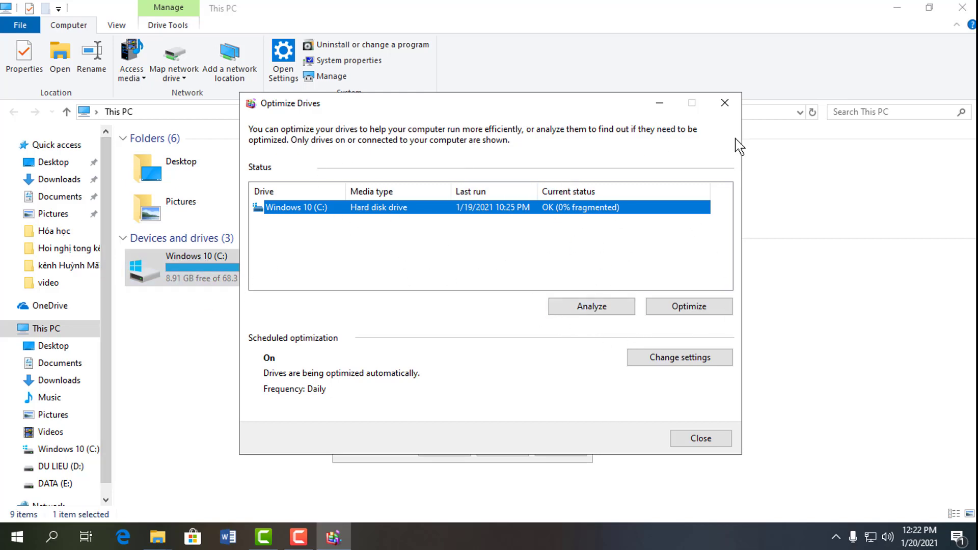
{"action": "left_click", "coordinate": [732, 106]}
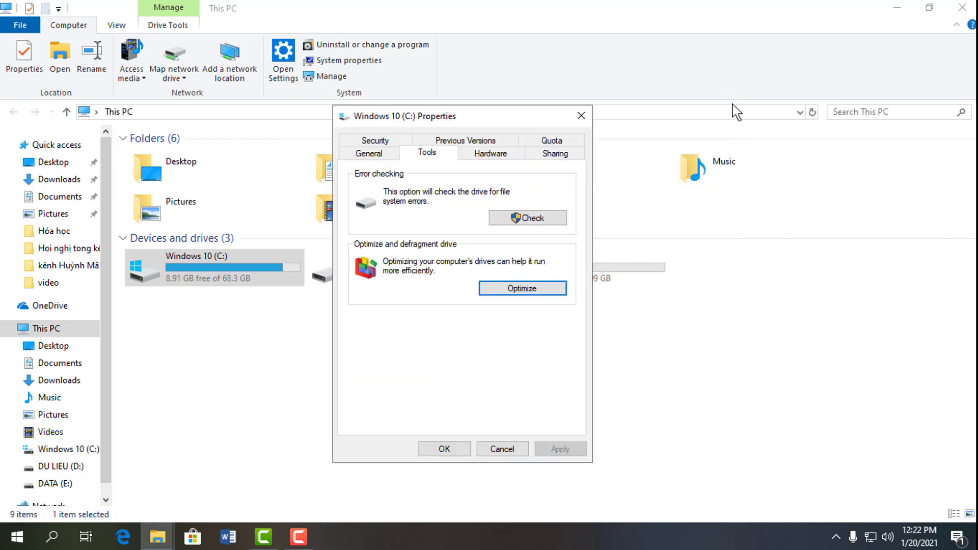
{"action": "left_click", "coordinate": [581, 117]}
{"action": "left_click", "coordinate": [900, 9]}
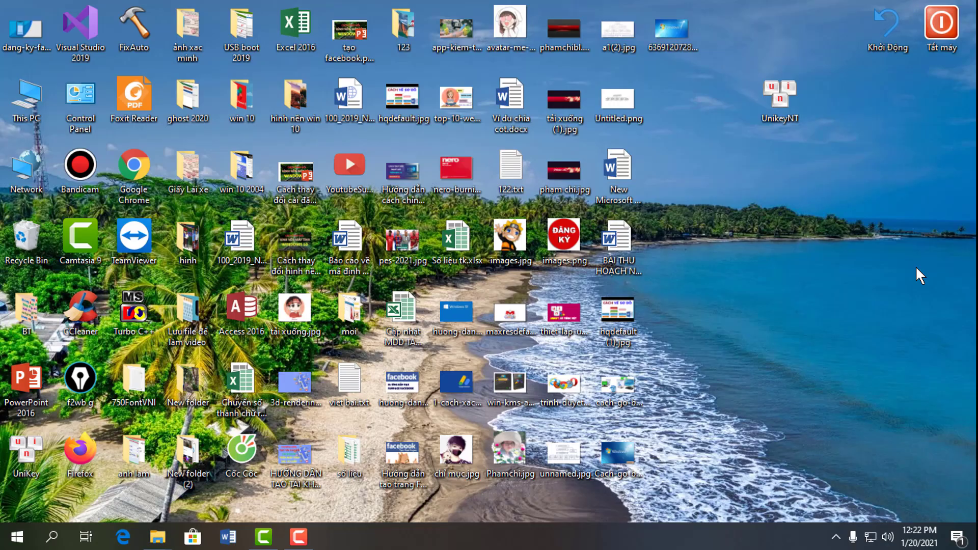
Open Control Panel from the desktop, maximize it to view all its items, and close it.
{"action": "double_click", "coordinate": [84, 92]}
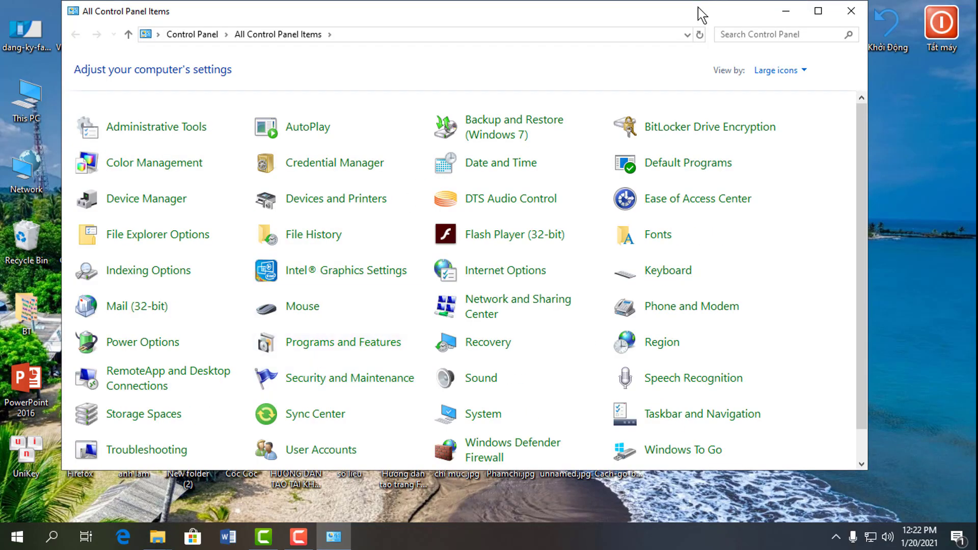
{"action": "double_click", "coordinate": [648, 11]}
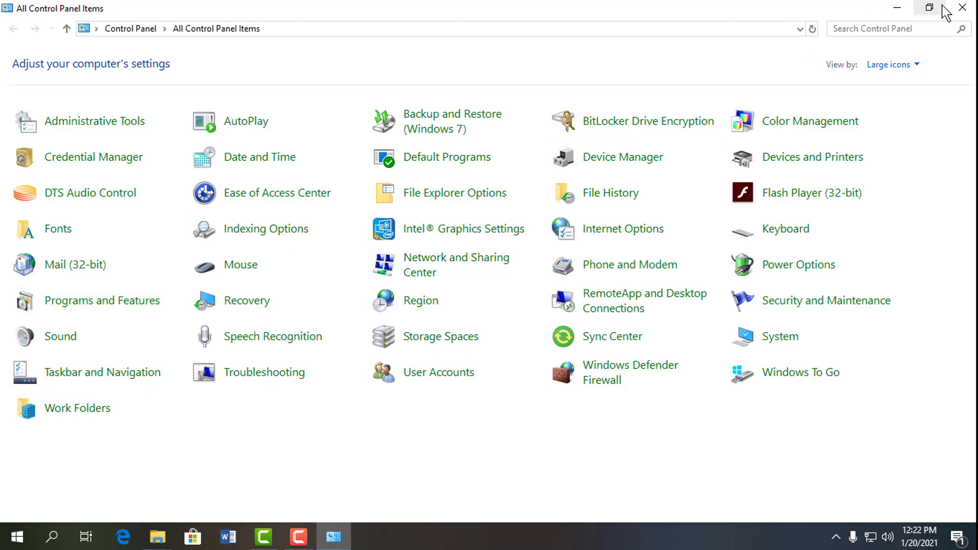
{"action": "left_click", "coordinate": [962, 7]}
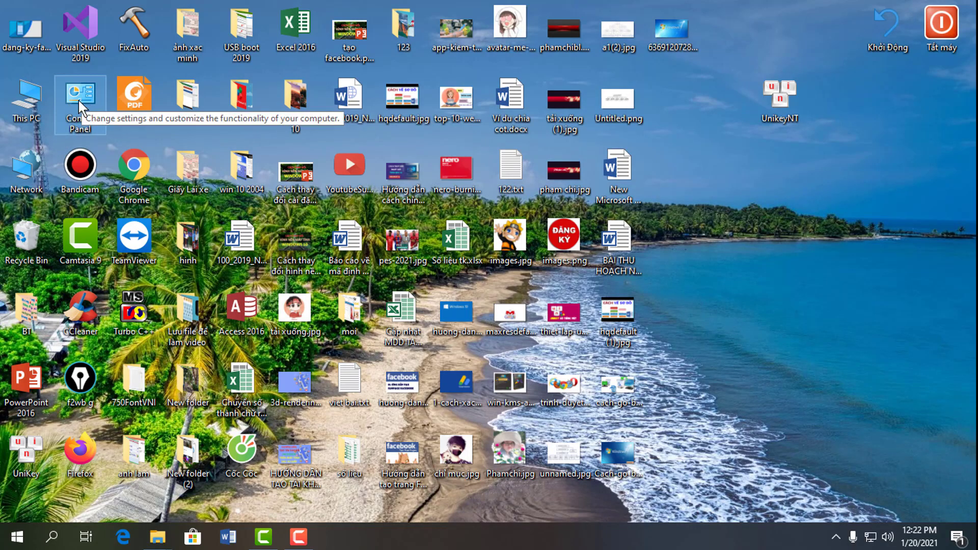
View Apps & features in Windows Settings and its related Programs and Features list, and close both windows.
{"action": "left_click", "coordinate": [959, 540]}
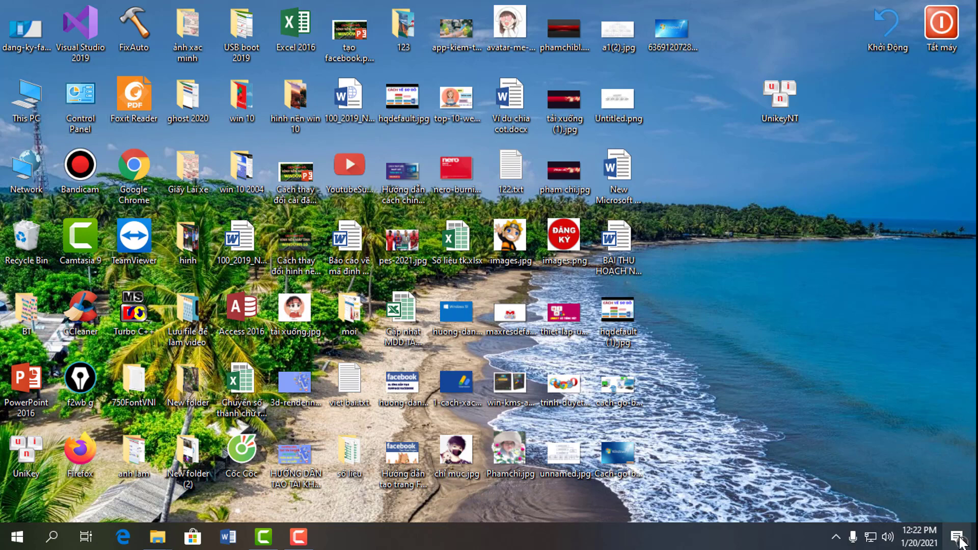
{"action": "left_click", "coordinate": [960, 540]}
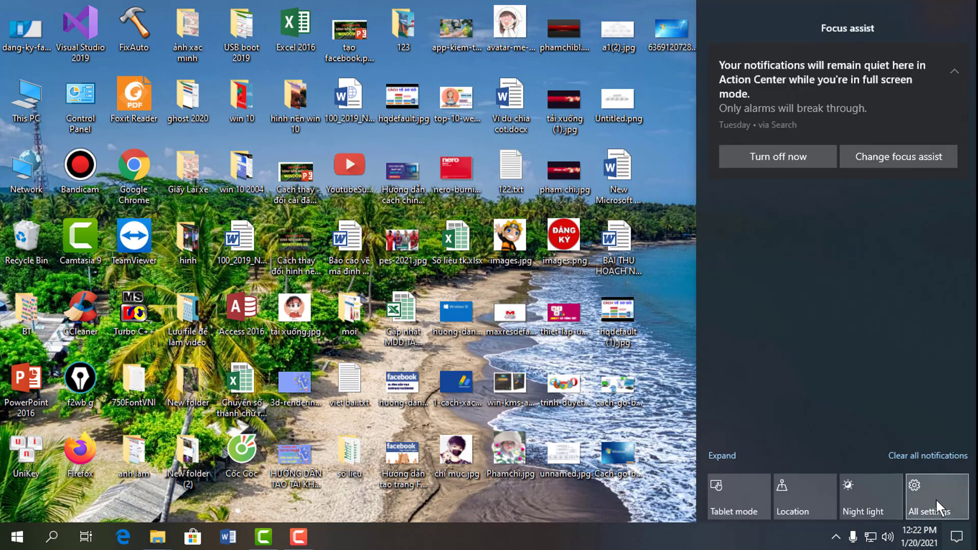
{"action": "left_click", "coordinate": [937, 499]}
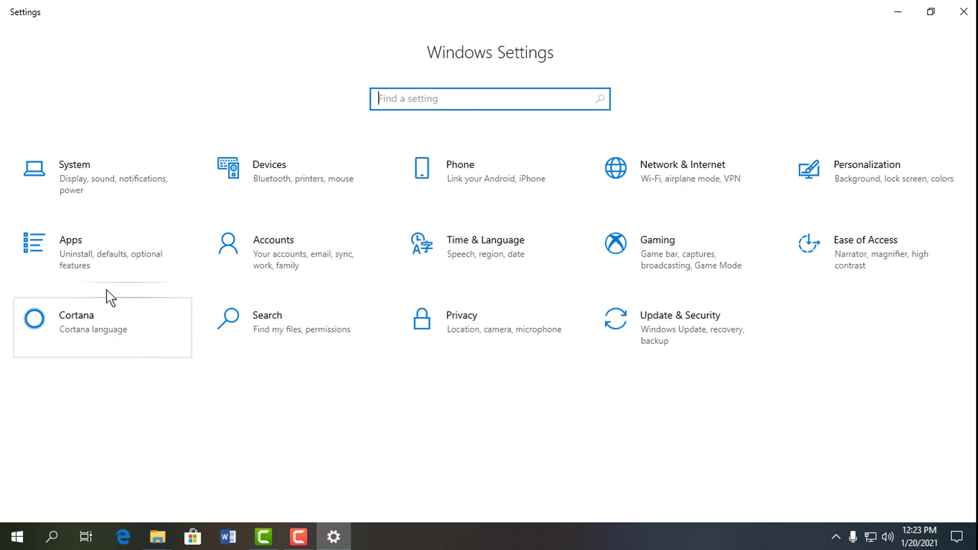
{"action": "left_click", "coordinate": [78, 257]}
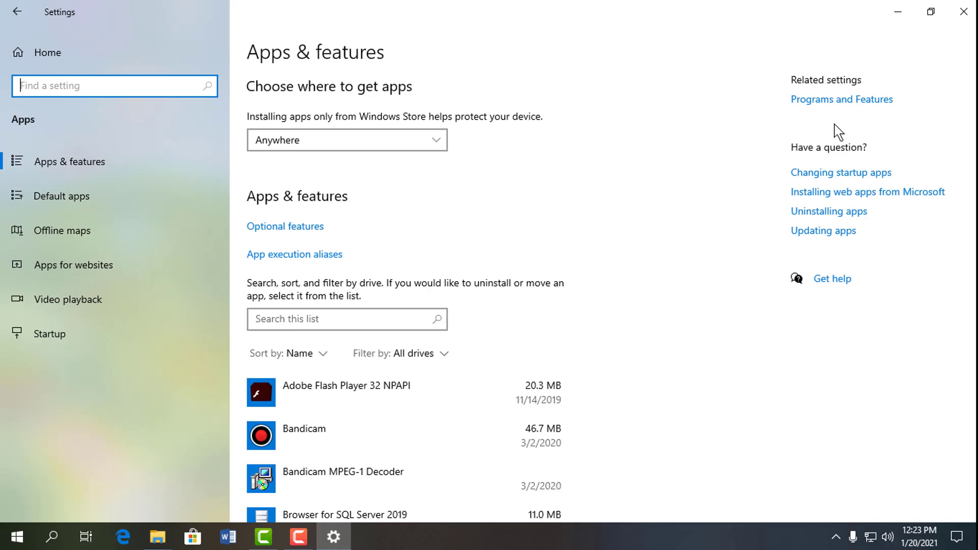
{"action": "left_click", "coordinate": [817, 105]}
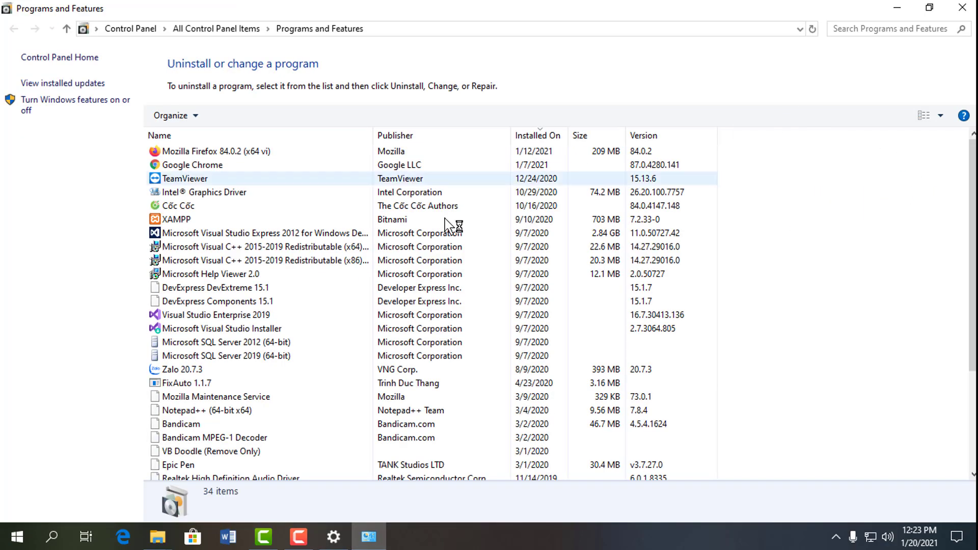
{"action": "left_click", "coordinate": [963, 8]}
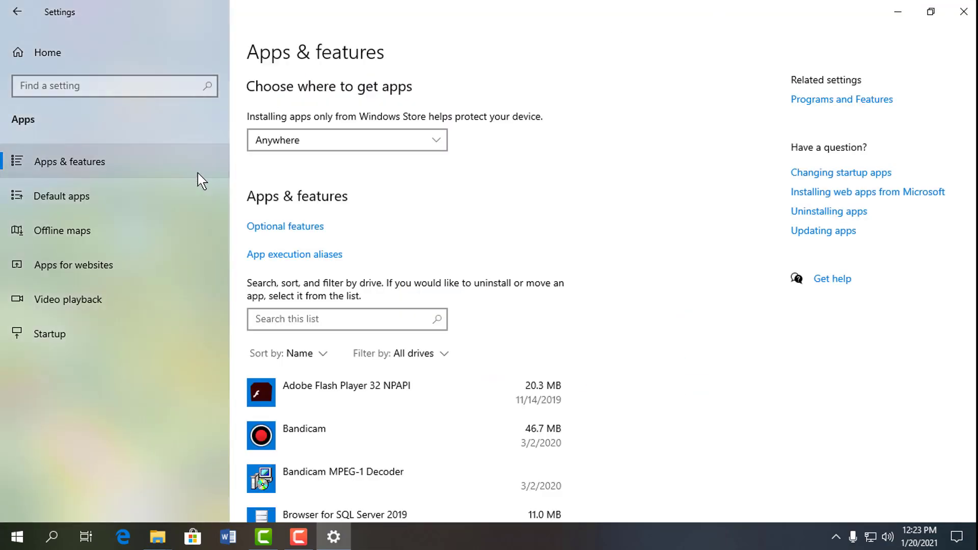
{"action": "left_click", "coordinate": [964, 11]}
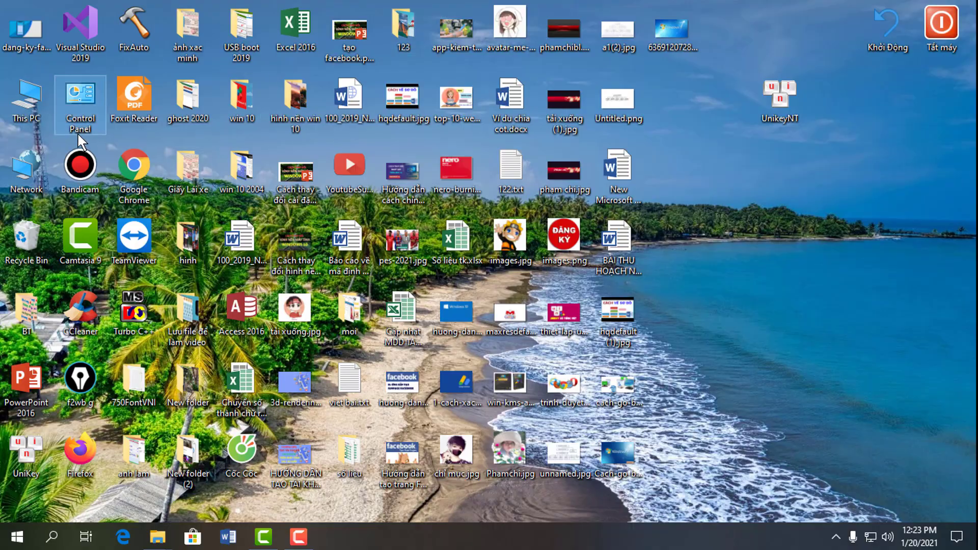
Open Programs and Features through Control Panel and look through the installed programs for one to uninstall.
{"action": "double_click", "coordinate": [82, 101]}
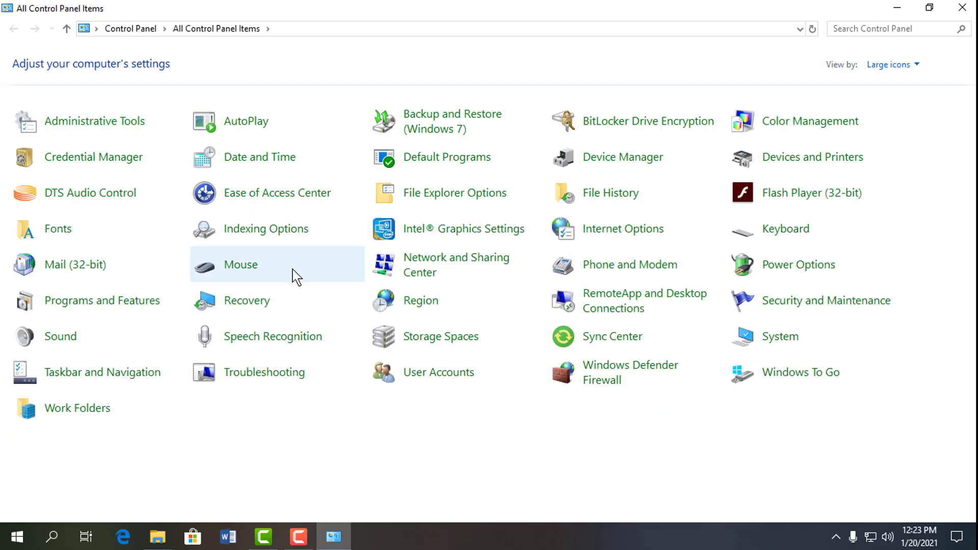
{"action": "left_click", "coordinate": [92, 310]}
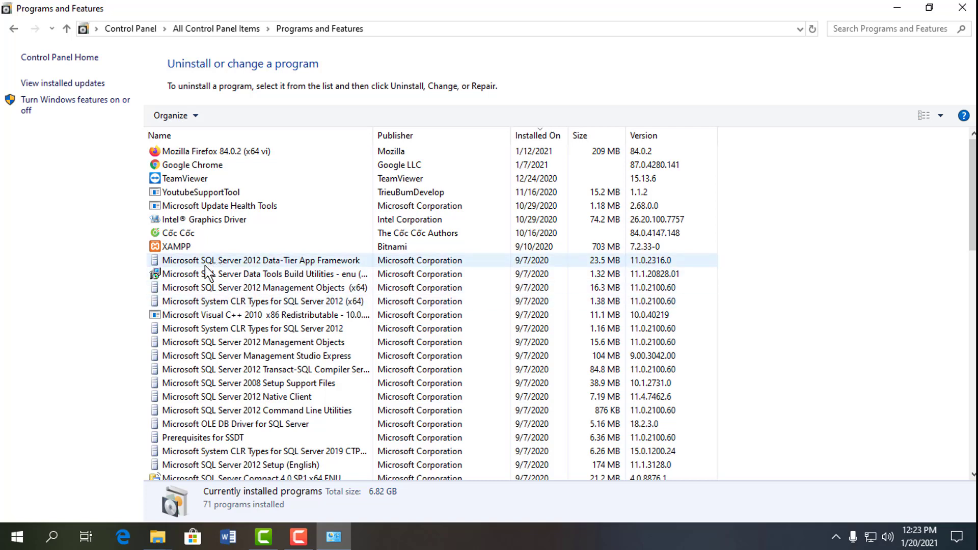
{"action": "scroll", "coordinate": [207, 271], "scroll_direction": "down", "scroll_amount": 8}
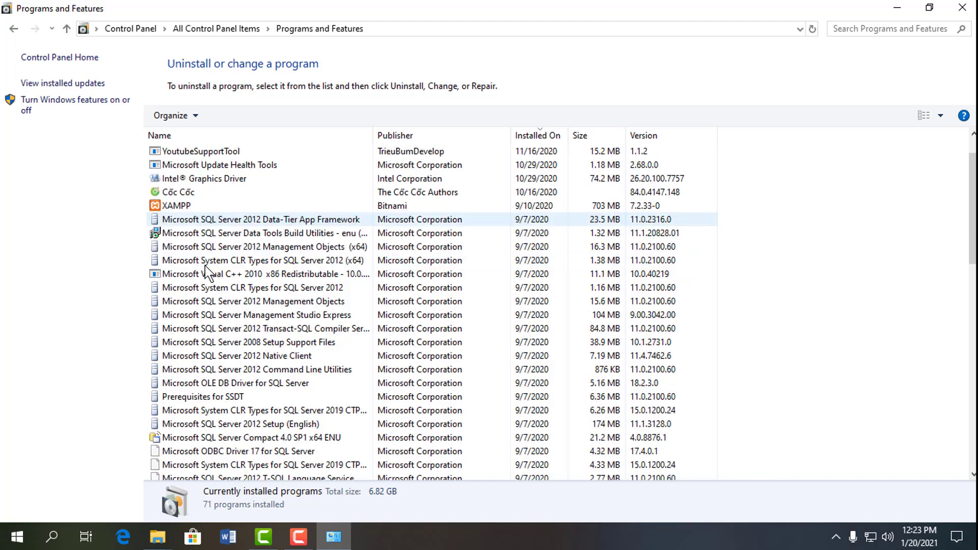
{"action": "scroll", "coordinate": [228, 305], "scroll_direction": "down", "scroll_amount": 2}
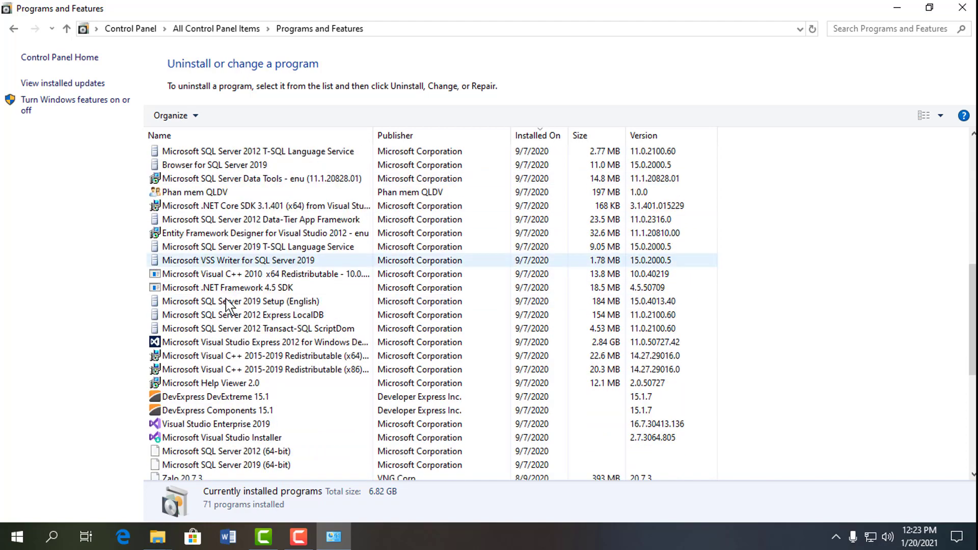
{"action": "scroll", "coordinate": [228, 305], "scroll_direction": "up", "scroll_amount": 1}
{"action": "scroll", "coordinate": [228, 301], "scroll_direction": "down", "scroll_amount": 2}
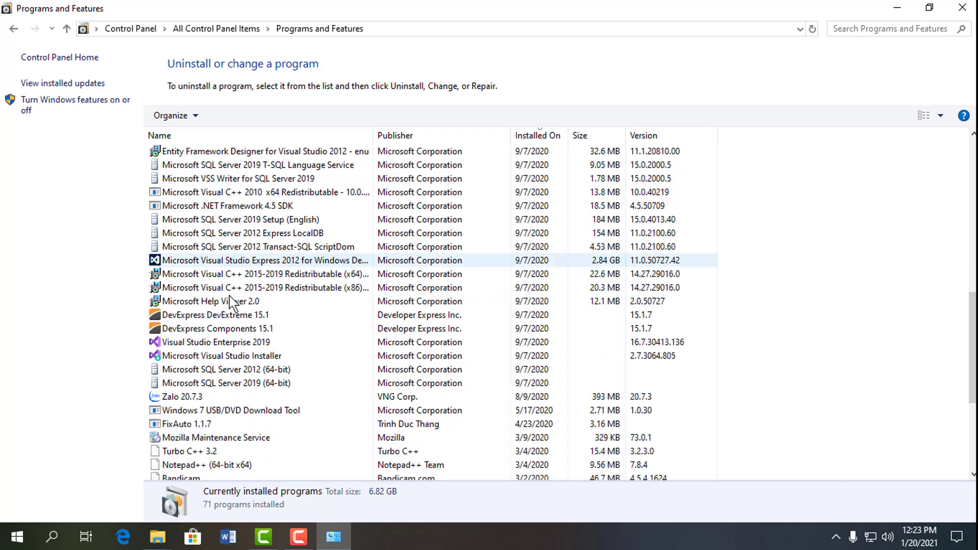
{"action": "scroll", "coordinate": [249, 278], "scroll_direction": "down", "scroll_amount": 2}
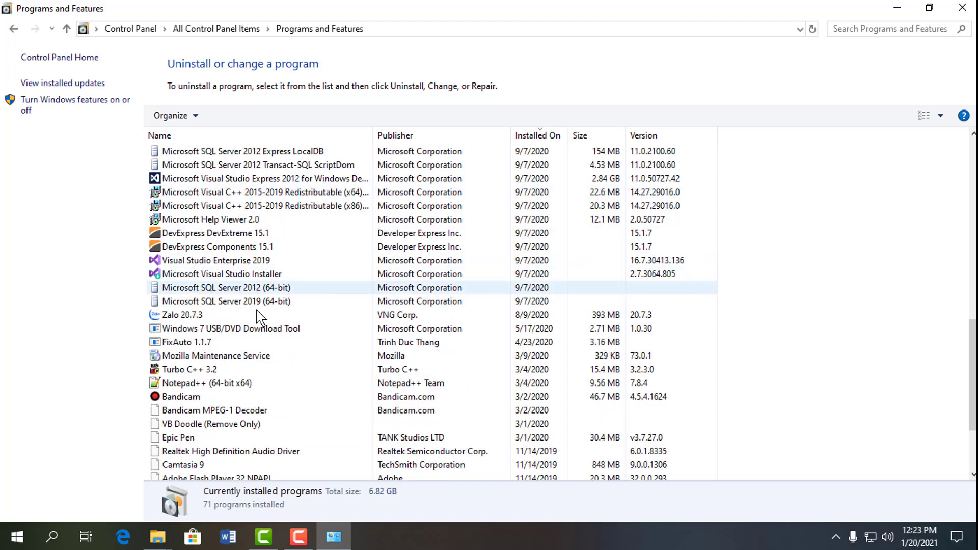
{"action": "scroll", "coordinate": [252, 372], "scroll_direction": "down", "scroll_amount": 2}
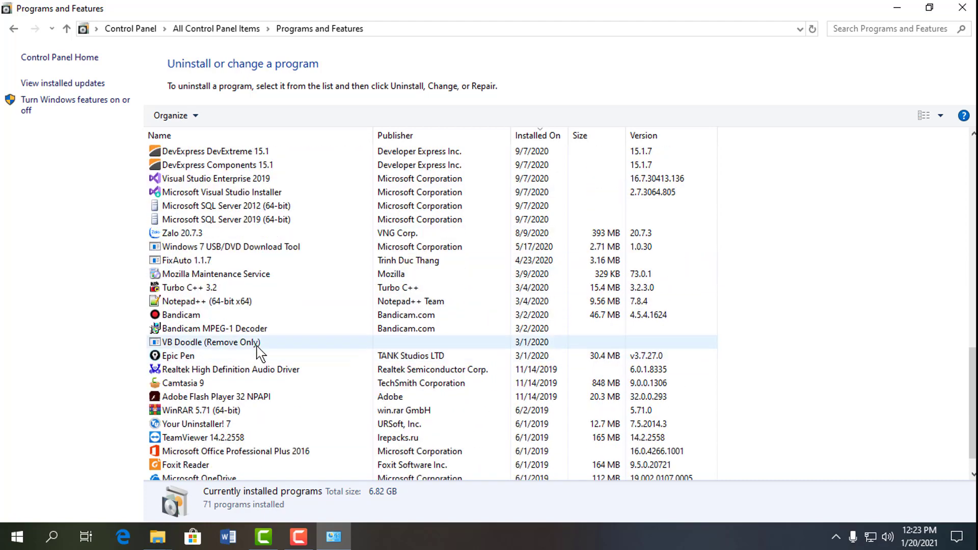
{"action": "scroll", "coordinate": [259, 351], "scroll_direction": "down", "scroll_amount": 1}
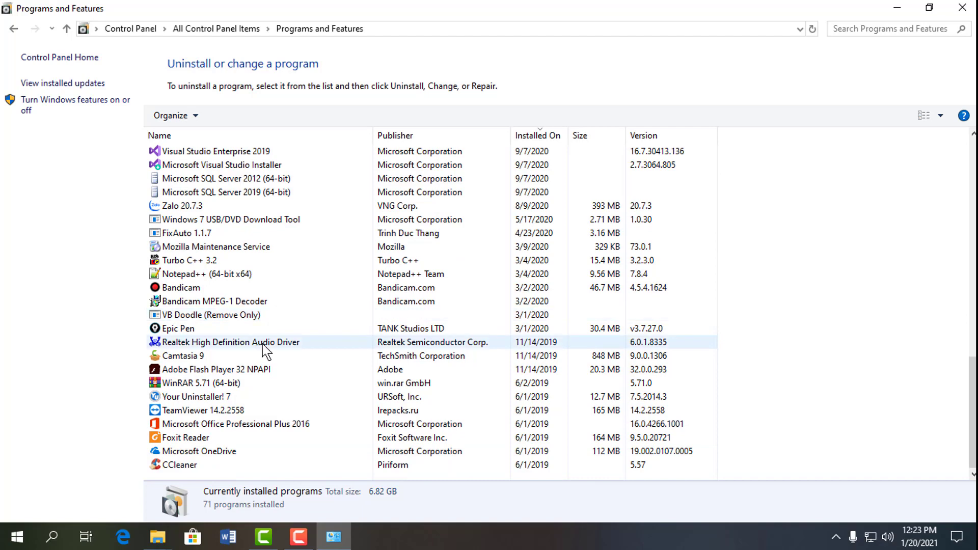
{"action": "left_click", "coordinate": [197, 276]}
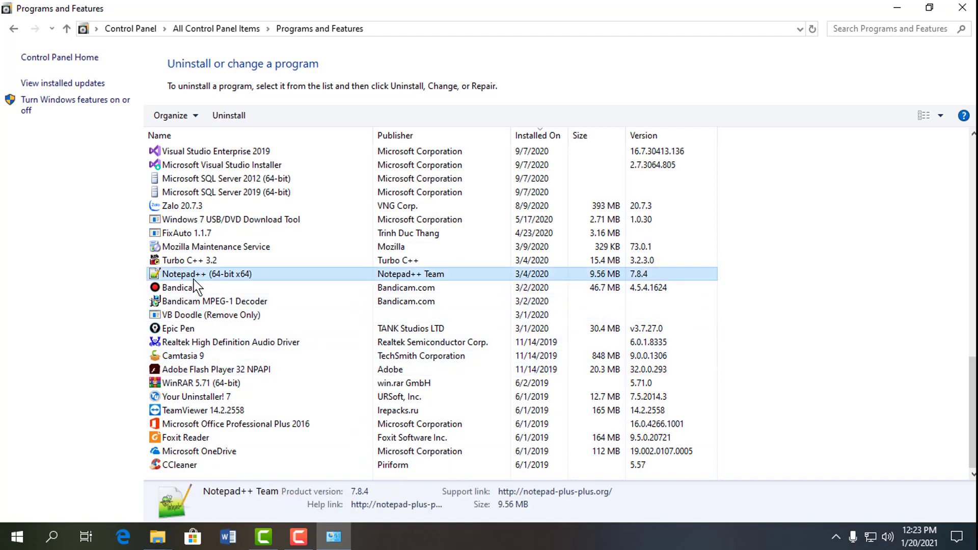
{"action": "left_click", "coordinate": [175, 262]}
{"action": "right_click", "coordinate": [213, 276]}
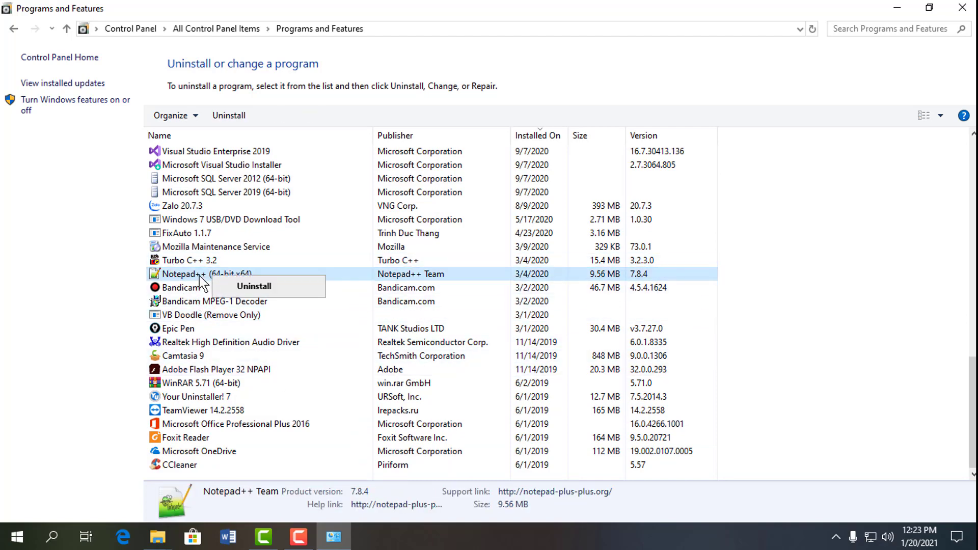
Uninstall Turbo C++ 3.2, agreeing to the removal with "In the future, do not show me this dialog box" enabled.
{"action": "left_click", "coordinate": [177, 261]}
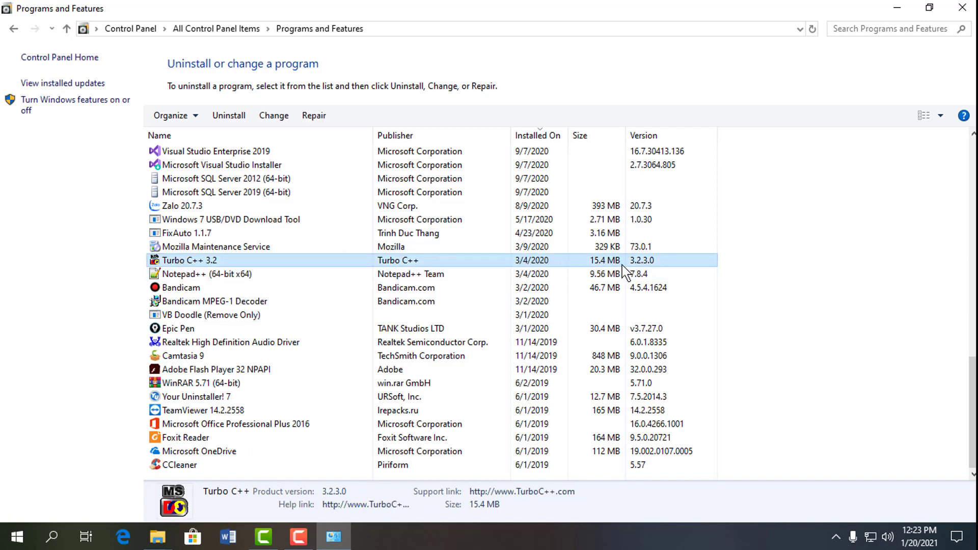
{"action": "right_click", "coordinate": [212, 262]}
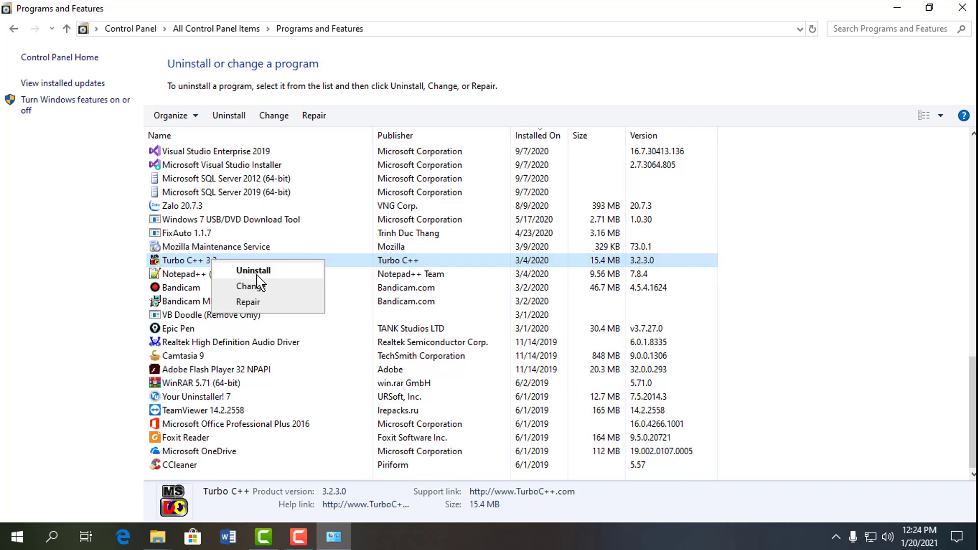
{"action": "left_click", "coordinate": [182, 262]}
{"action": "right_click", "coordinate": [184, 264]}
{"action": "key", "text": "Down"}
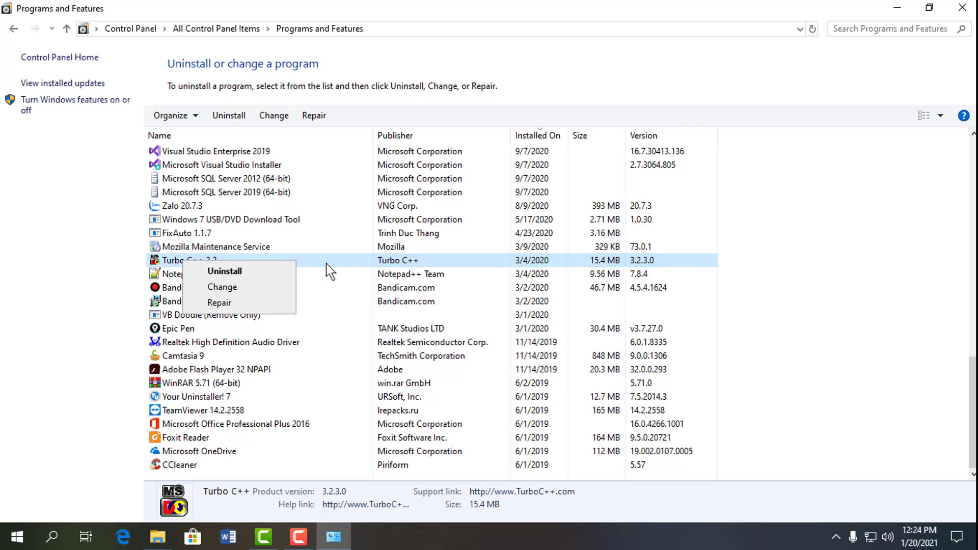
{"action": "key", "text": "Return"}
{"action": "left_click", "coordinate": [372, 268]}
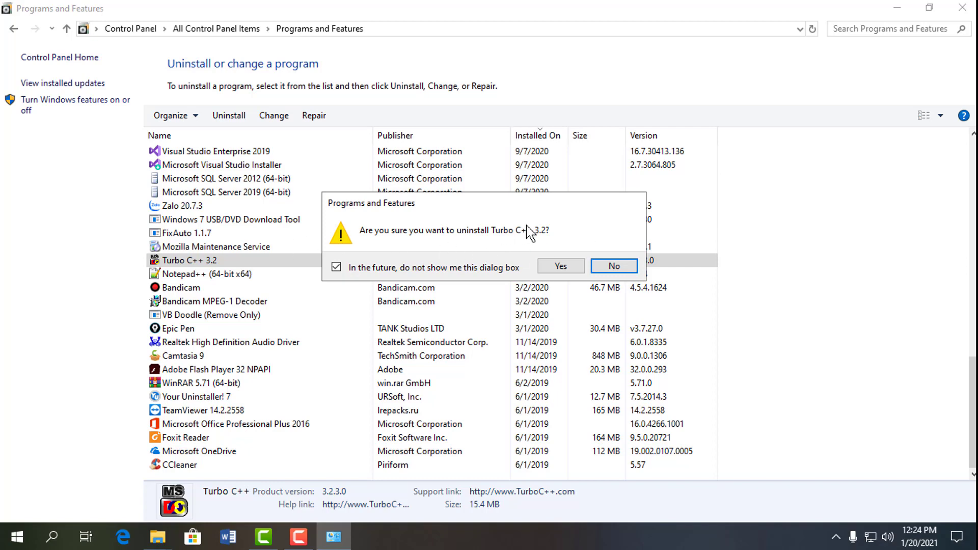
{"action": "left_click", "coordinate": [556, 265]}
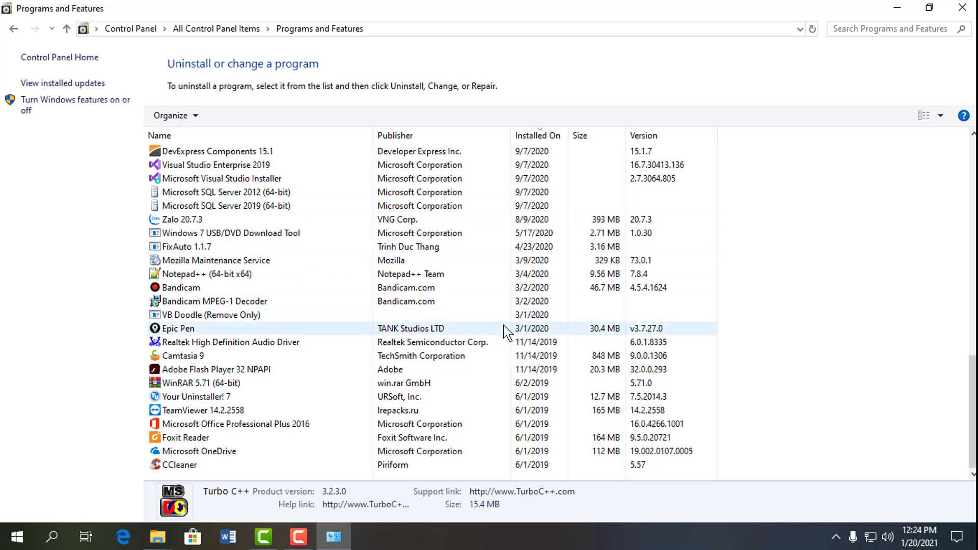
Review the remaining installed programs and their sizes from the start to the end of the list.
{"action": "scroll", "coordinate": [632, 341], "scroll_direction": "up", "scroll_amount": 10}
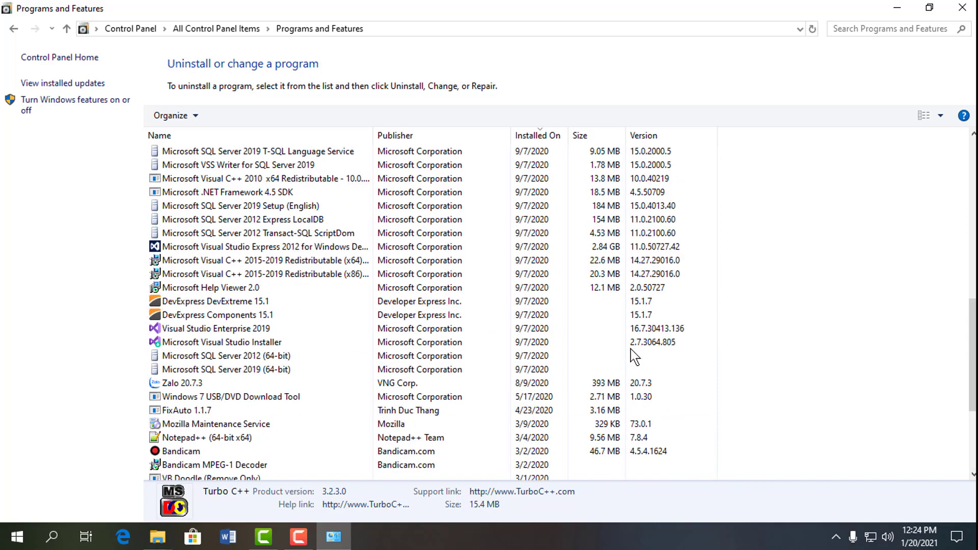
{"action": "scroll", "coordinate": [606, 339], "scroll_direction": "up", "scroll_amount": 4}
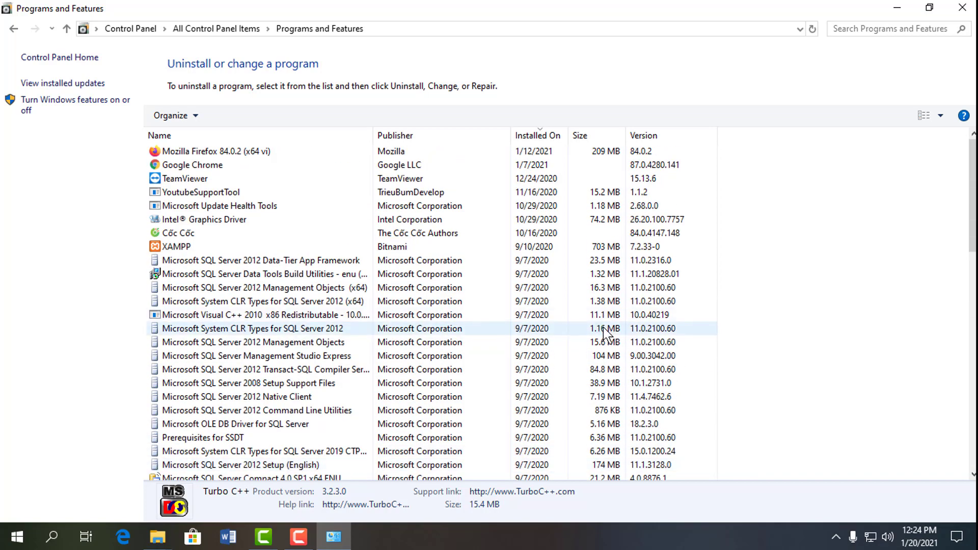
{"action": "scroll", "coordinate": [591, 342], "scroll_direction": "down", "scroll_amount": 2}
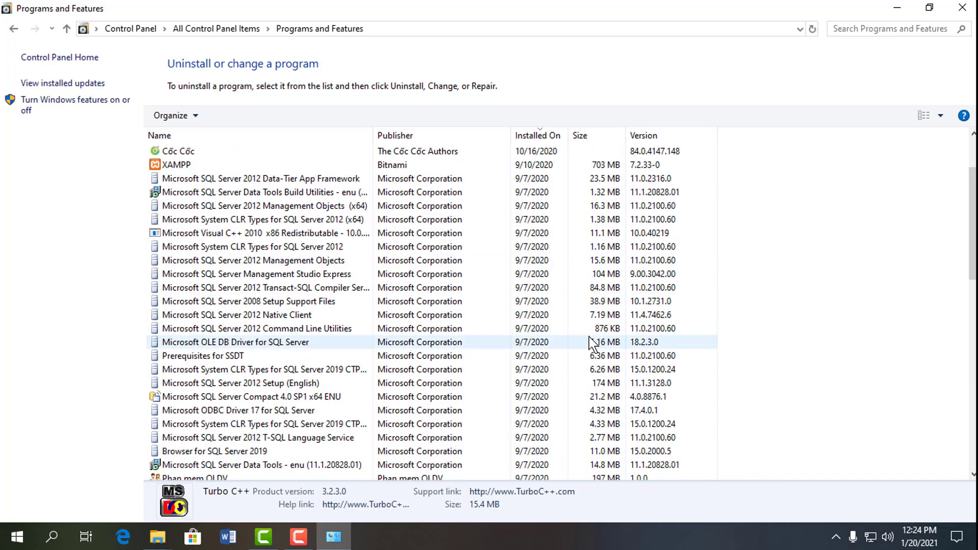
{"action": "scroll", "coordinate": [596, 347], "scroll_direction": "down", "scroll_amount": 4}
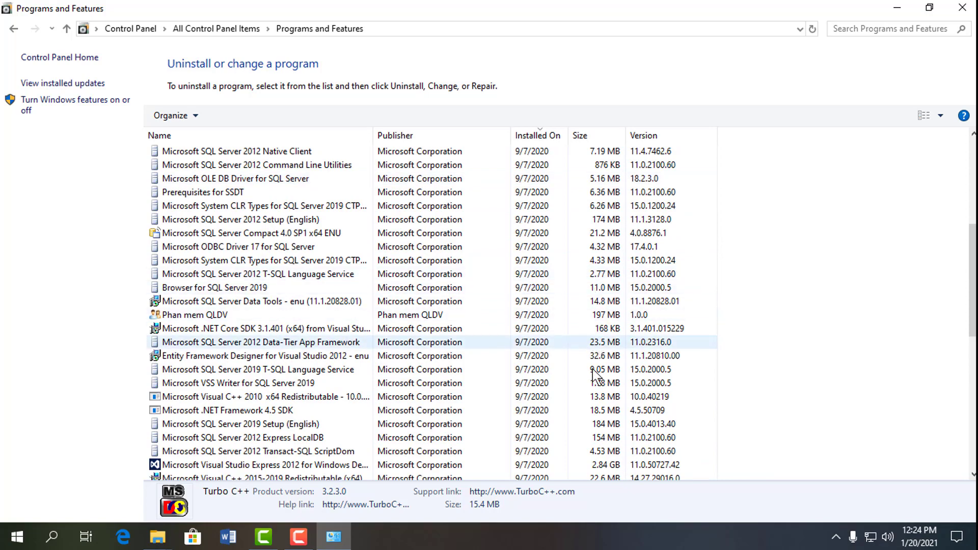
{"action": "scroll", "coordinate": [564, 370], "scroll_direction": "down", "scroll_amount": 5}
{"action": "scroll", "coordinate": [580, 383], "scroll_direction": "down", "scroll_amount": 4}
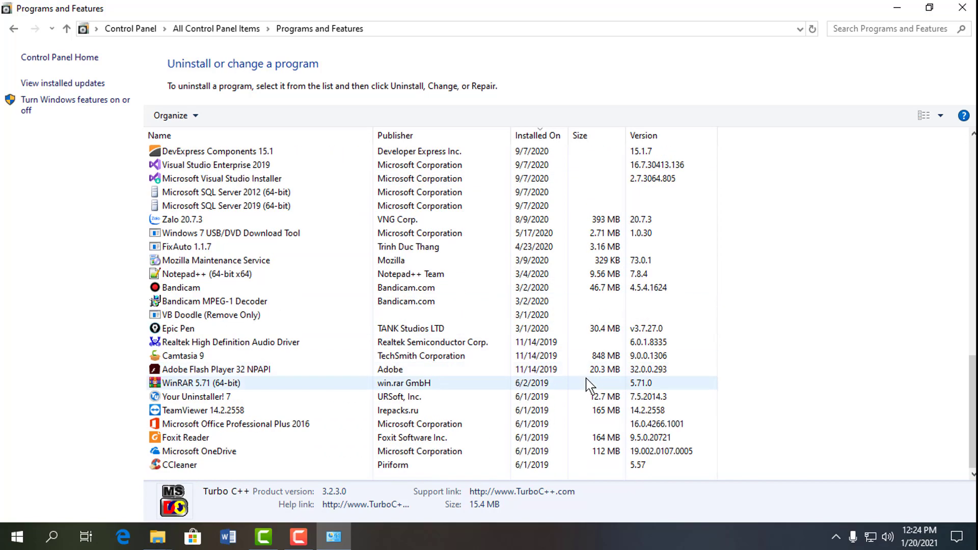
Minimize the Programs and Features window and open This PC from the desktop to check the drives.
{"action": "left_click", "coordinate": [896, 8]}
{"action": "double_click", "coordinate": [32, 124]}
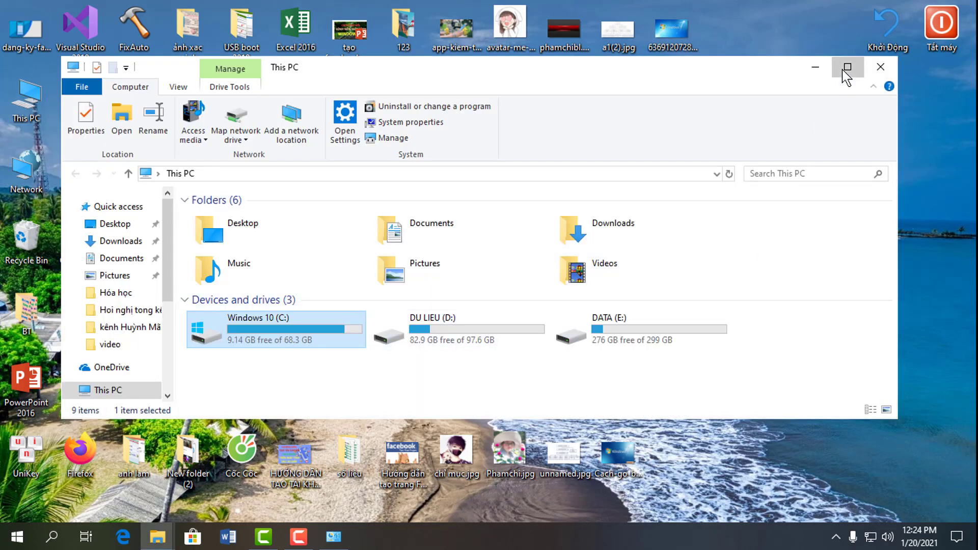
Maximize the This PC window and open Disk Cleanup from the properties of the Windows 10 (C:) drive.
{"action": "left_click", "coordinate": [847, 67]}
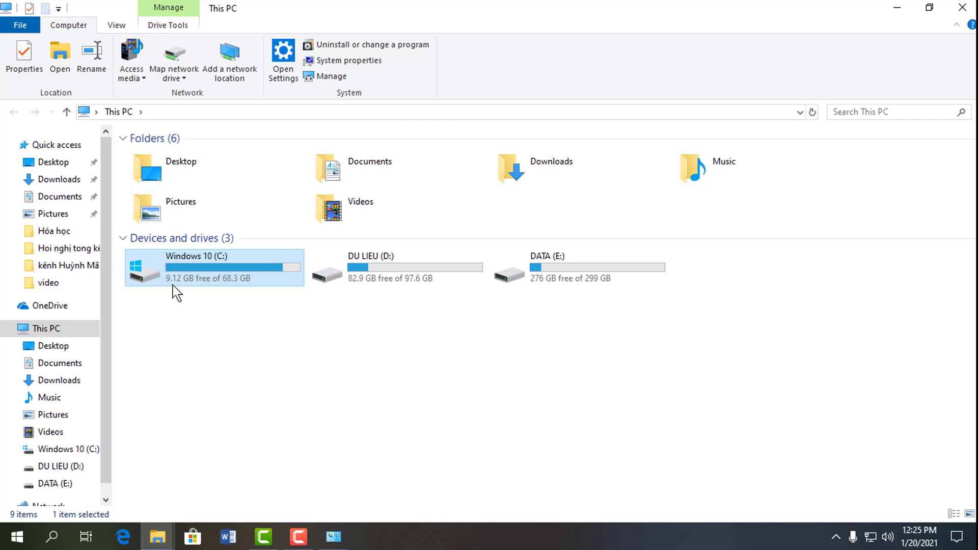
{"action": "right_click", "coordinate": [235, 273]}
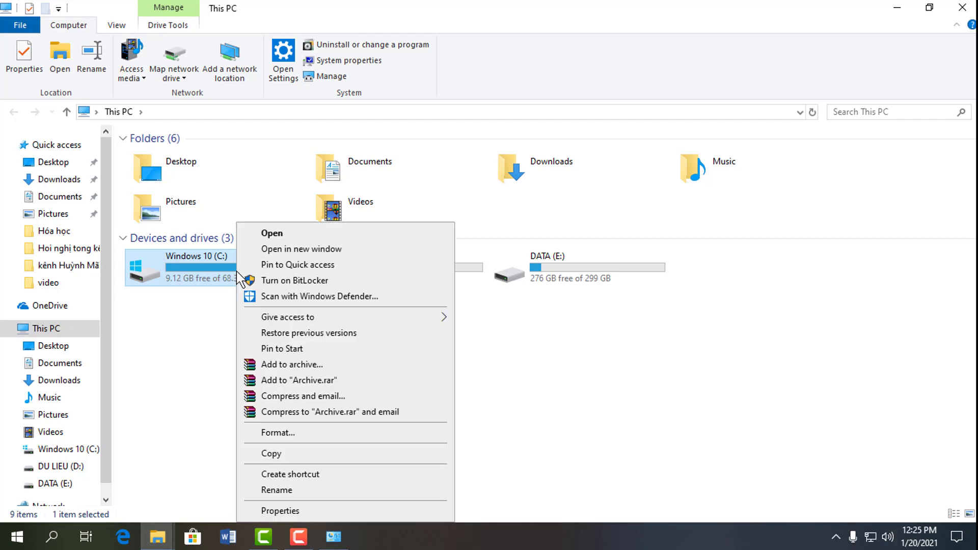
{"action": "left_click", "coordinate": [270, 514]}
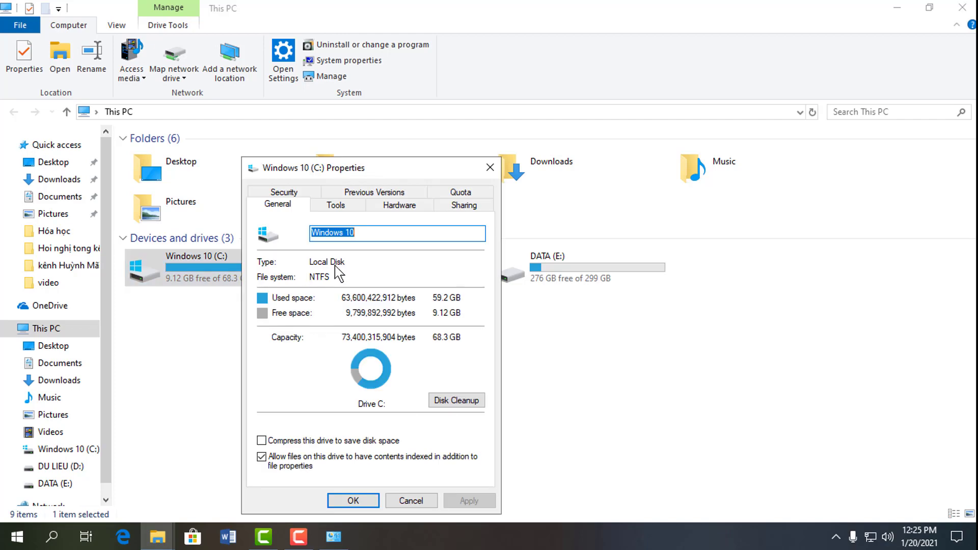
{"action": "left_click", "coordinate": [463, 401]}
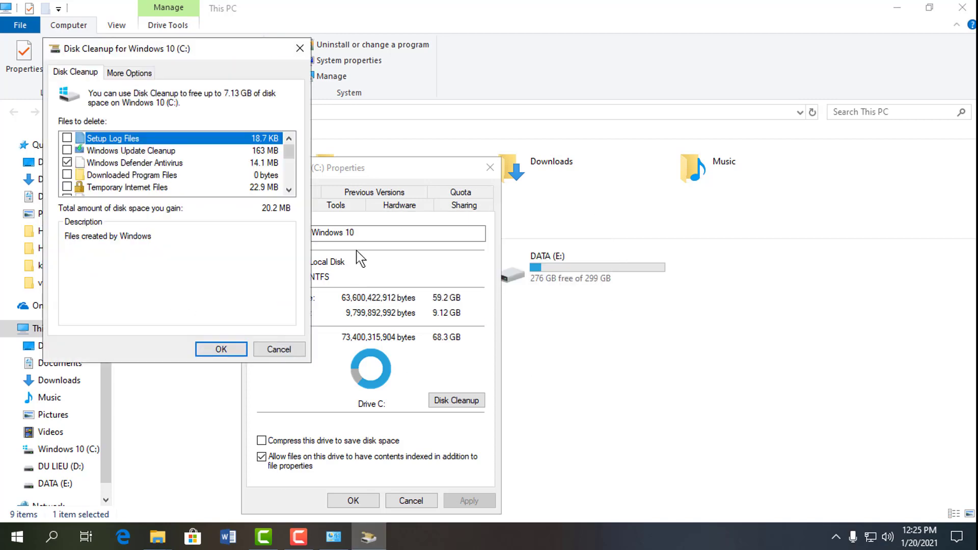
Review the deletable file categories, including Device driver packages and Downloads, then close Disk Cleanup and the drive properties without deleting anything.
{"action": "scroll", "coordinate": [294, 171], "scroll_direction": "down", "scroll_amount": 2}
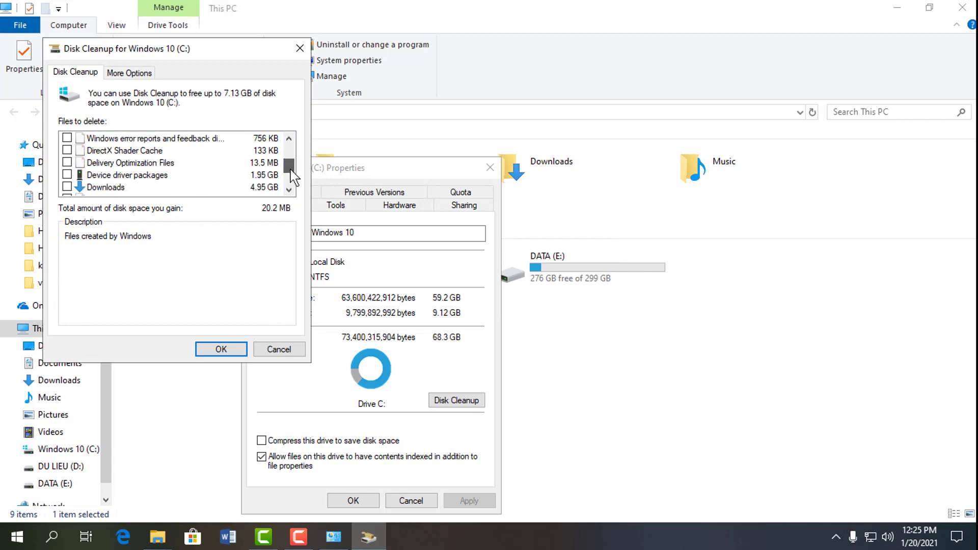
{"action": "mouse_move", "coordinate": [294, 176]}
{"action": "left_mouse_down"}
{"action": "mouse_move", "coordinate": [297, 183]}
{"action": "mouse_move", "coordinate": [300, 169]}
{"action": "left_mouse_up"}
{"action": "left_click_drag", "start_coordinate": [304, 177], "coordinate": [304, 179]}
{"action": "left_click", "coordinate": [261, 175]}
{"action": "left_click", "coordinate": [257, 186]}
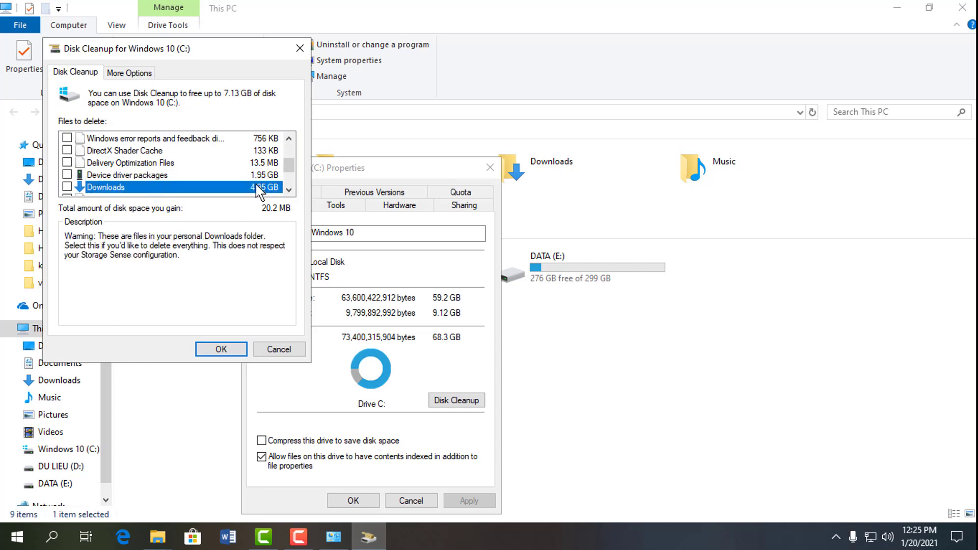
{"action": "left_click", "coordinate": [257, 177]}
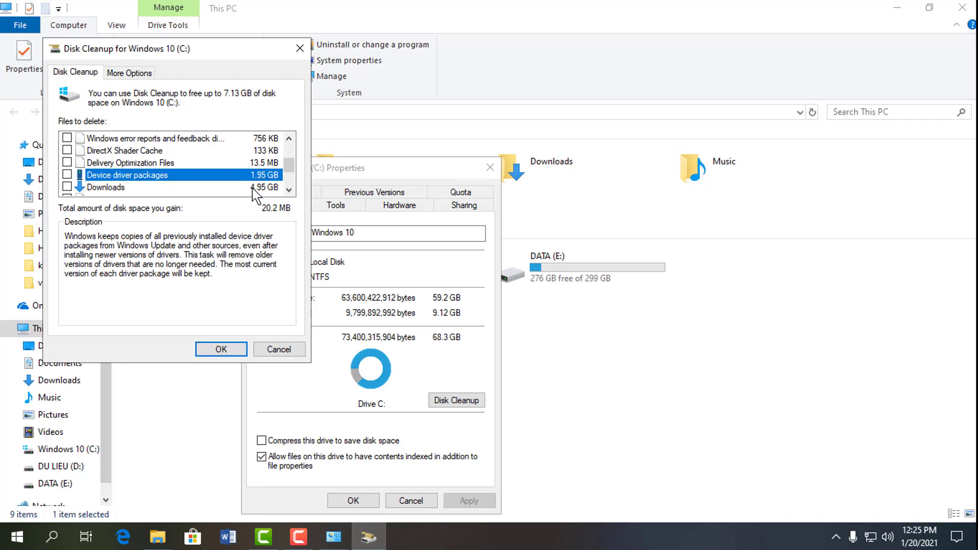
{"action": "left_click", "coordinate": [257, 188]}
{"action": "left_click_drag", "start_coordinate": [283, 163], "coordinate": [240, 175]}
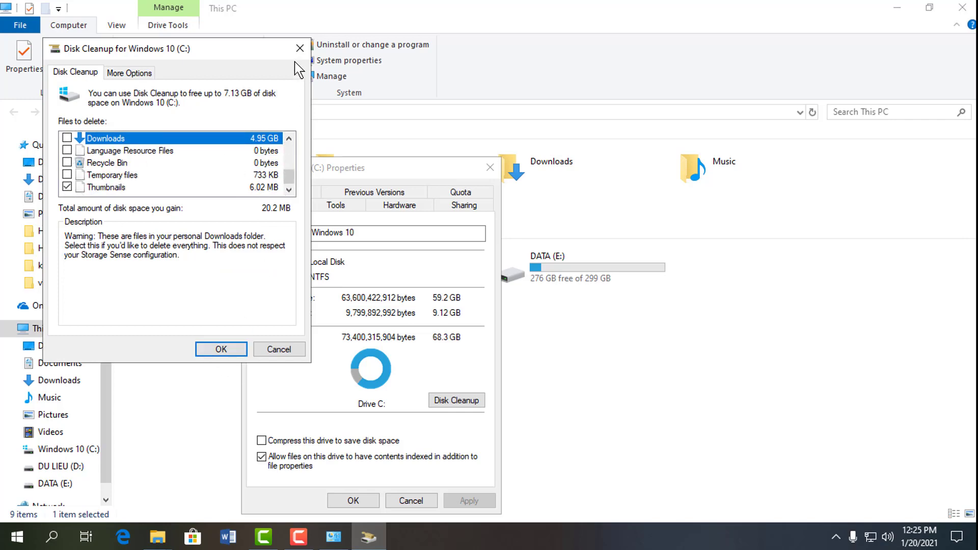
{"action": "left_click", "coordinate": [300, 48]}
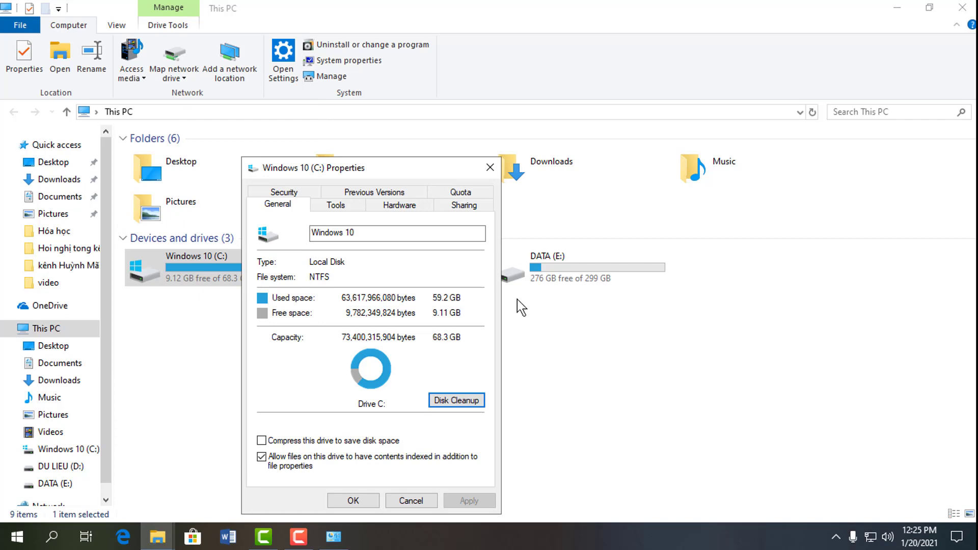
{"action": "left_click", "coordinate": [490, 168]}
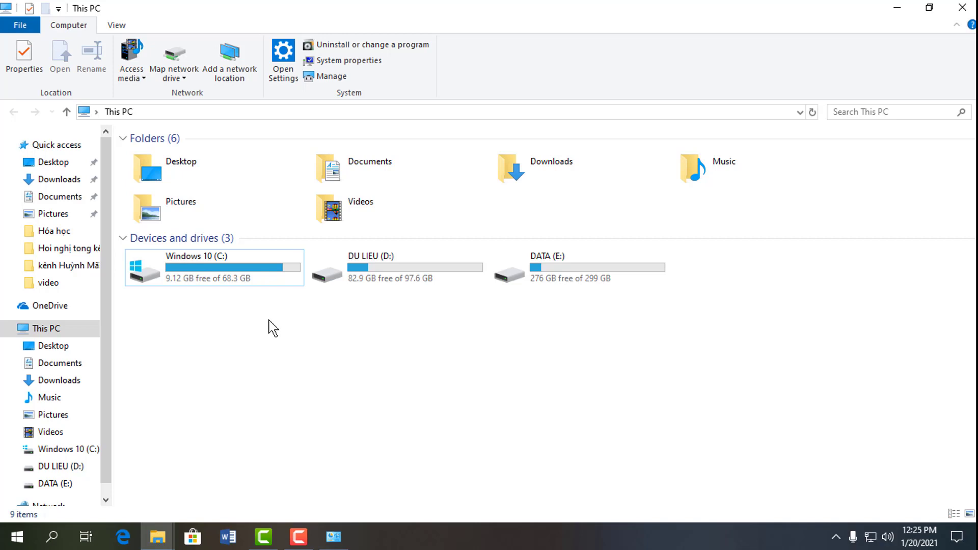
Check the free space and total size of the Windows 10 (C:) drive in This PC.
{"action": "left_click", "coordinate": [267, 273]}
{"action": "mouse_move", "coordinate": [245, 289]}
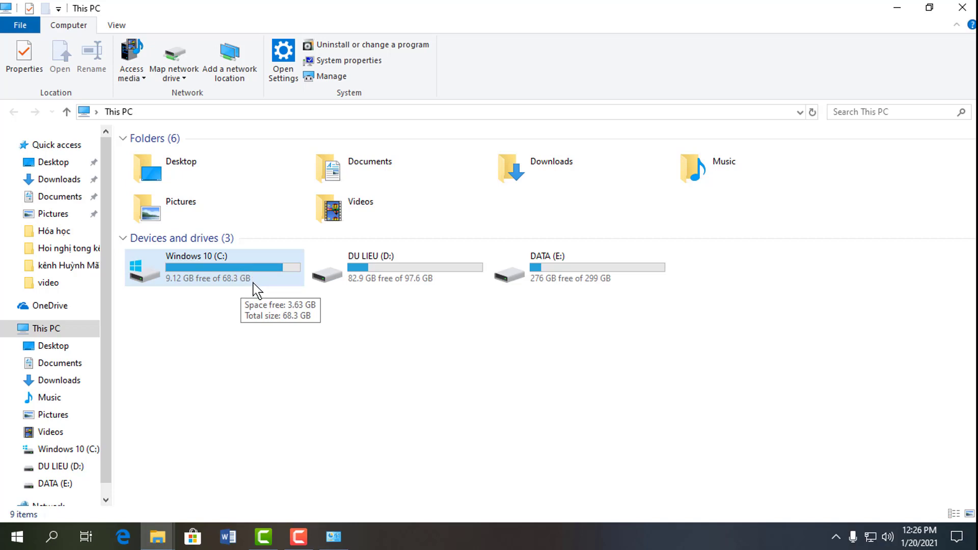
{"action": "left_click", "coordinate": [256, 278]}
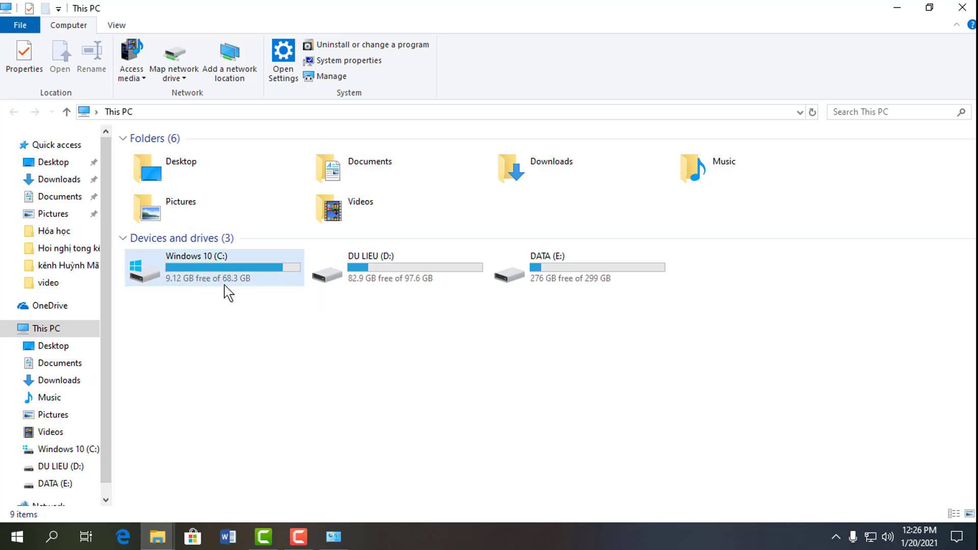
{"action": "mouse_move", "coordinate": [200, 284]}
{"action": "mouse_move", "coordinate": [198, 281]}
{"action": "left_click", "coordinate": [244, 275]}
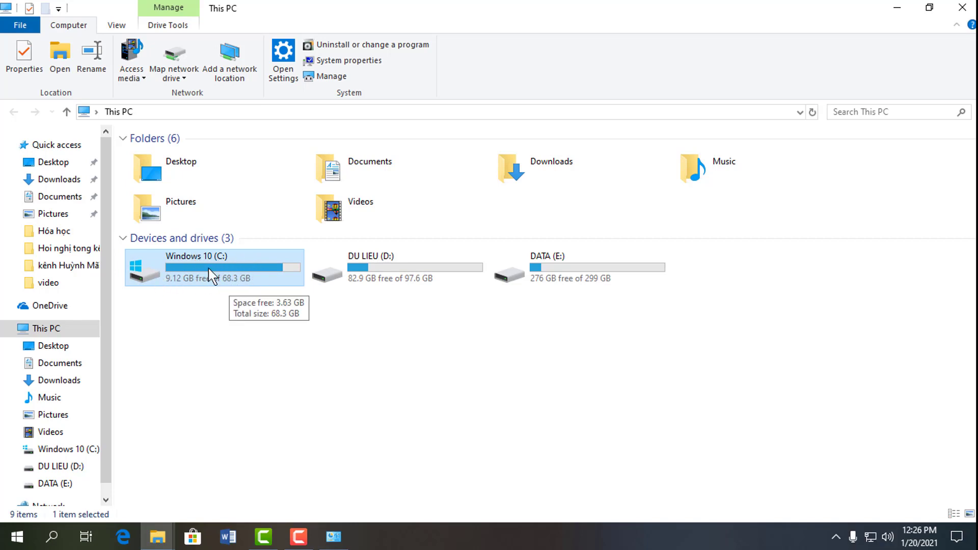
{"action": "left_click", "coordinate": [455, 310]}
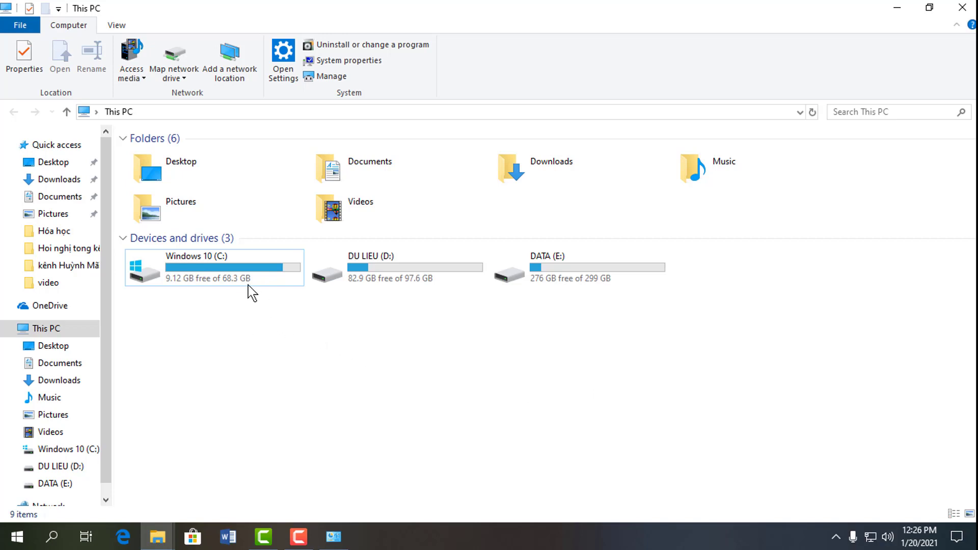
{"action": "left_click", "coordinate": [253, 273]}
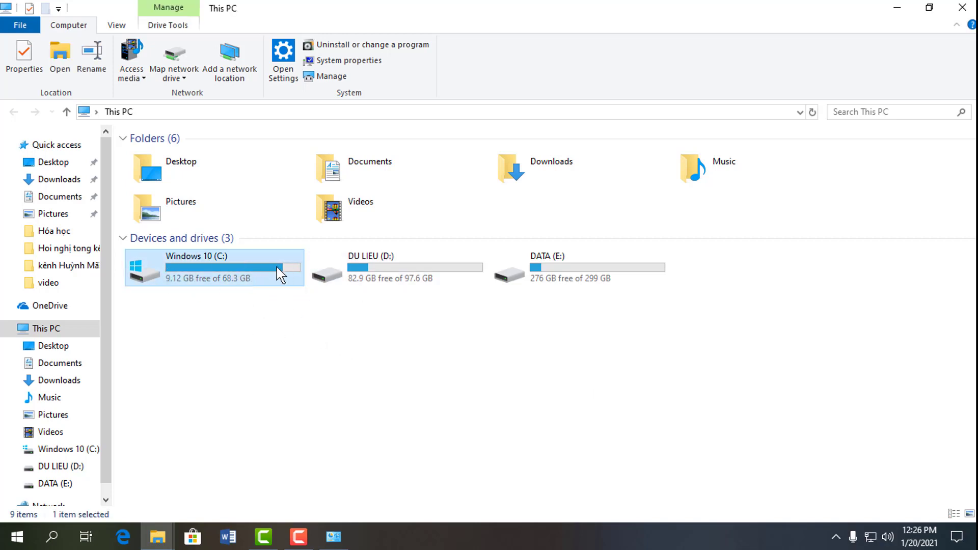